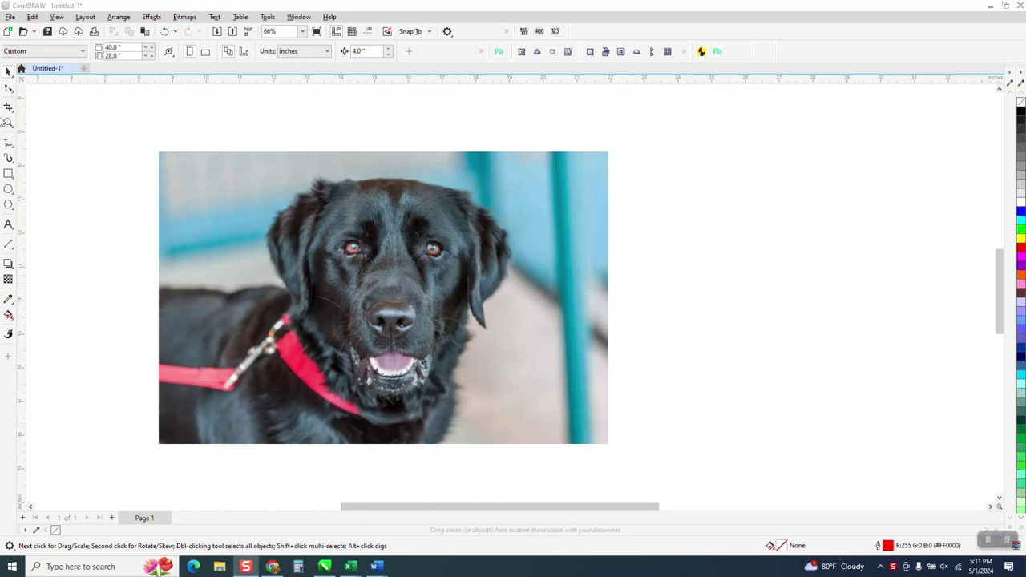
Step: Zoom in on the dog's head and back out to inspect the whole photo
click(8, 122)
drag(150, 145, 681, 470)
right_click(486, 341)
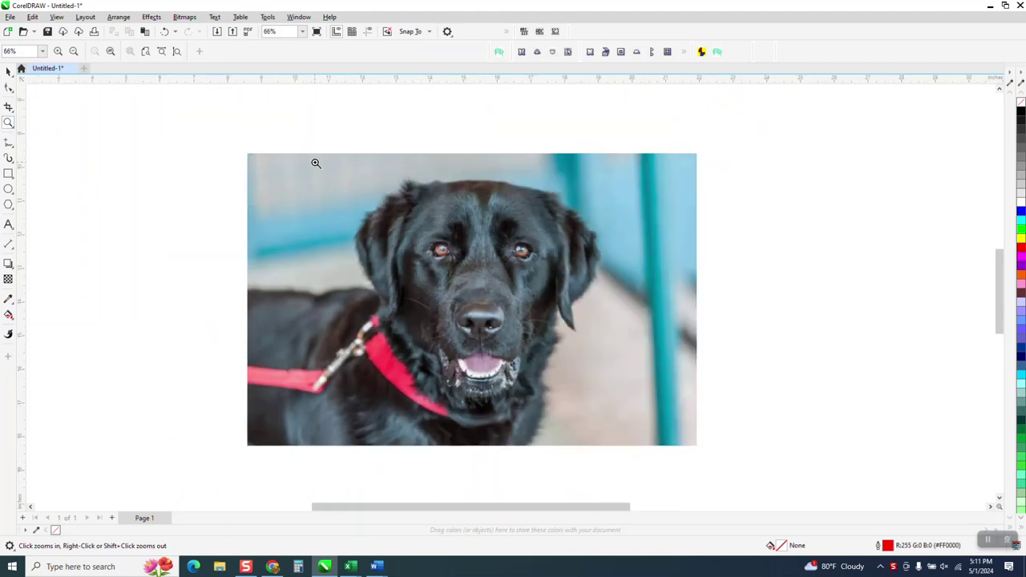
drag(316, 163, 682, 423)
right_click(508, 321)
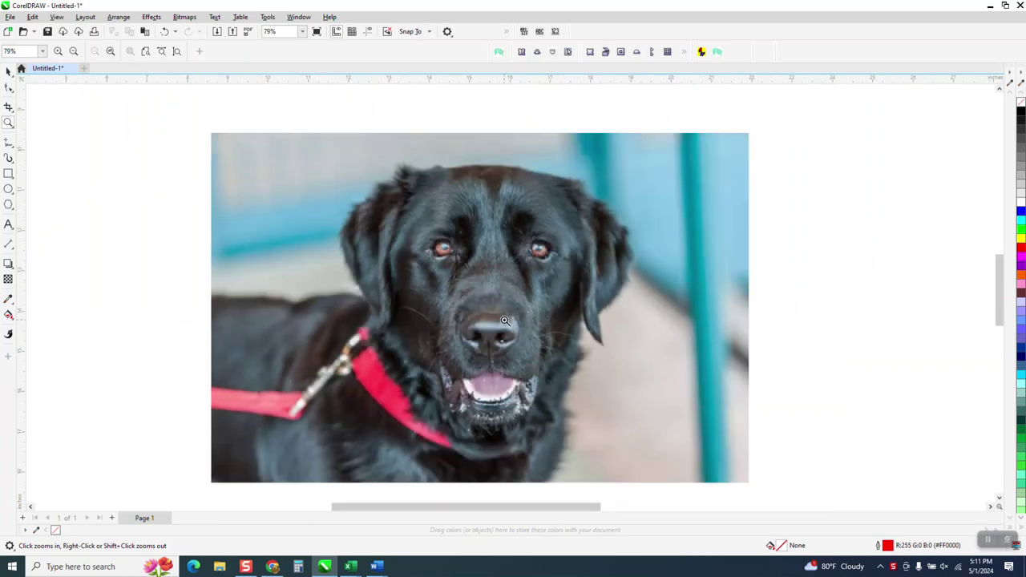
right_click(510, 319)
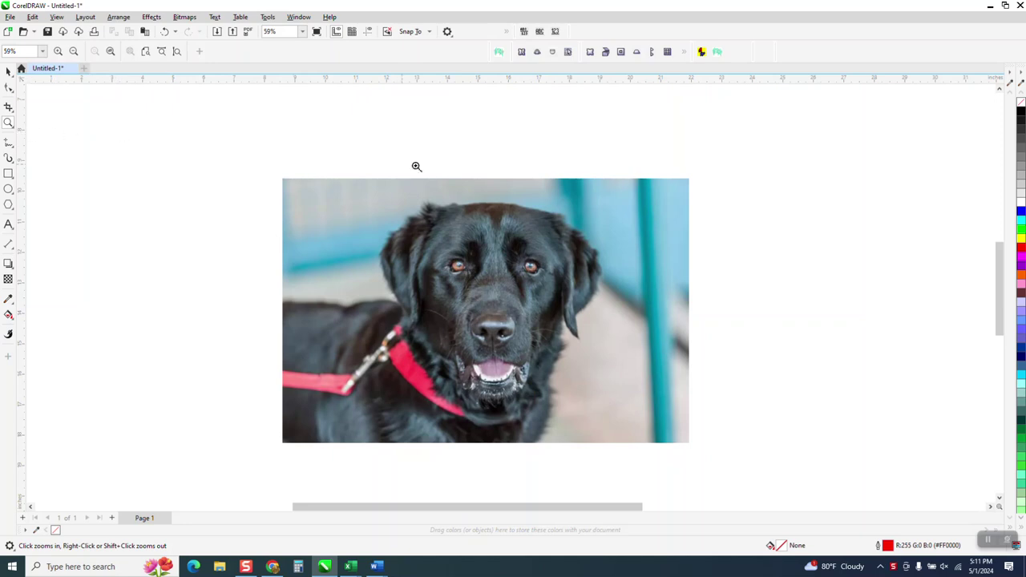
drag(316, 187, 730, 454)
right_click(396, 270)
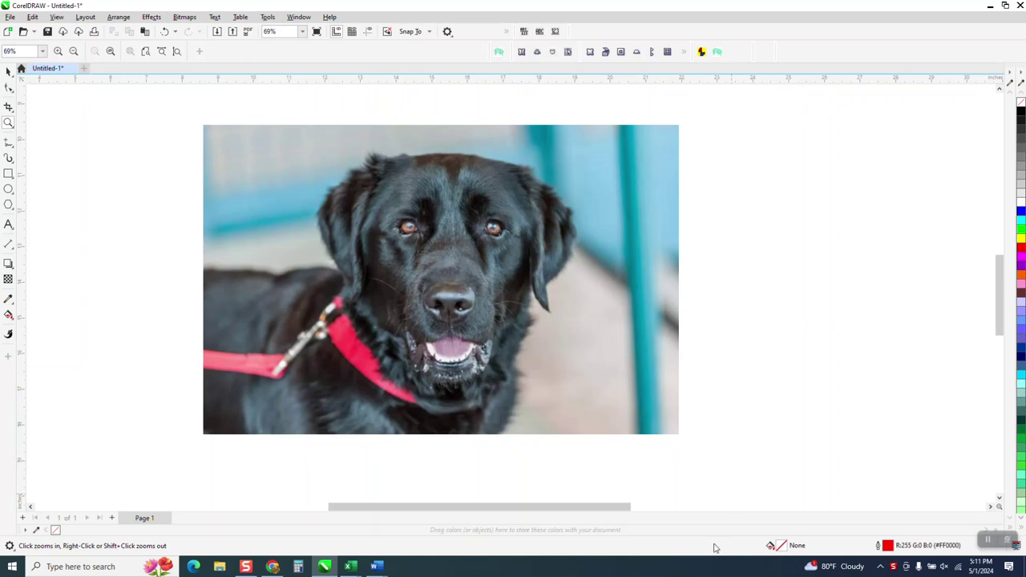
mouse_move(837, 566)
click(9, 72)
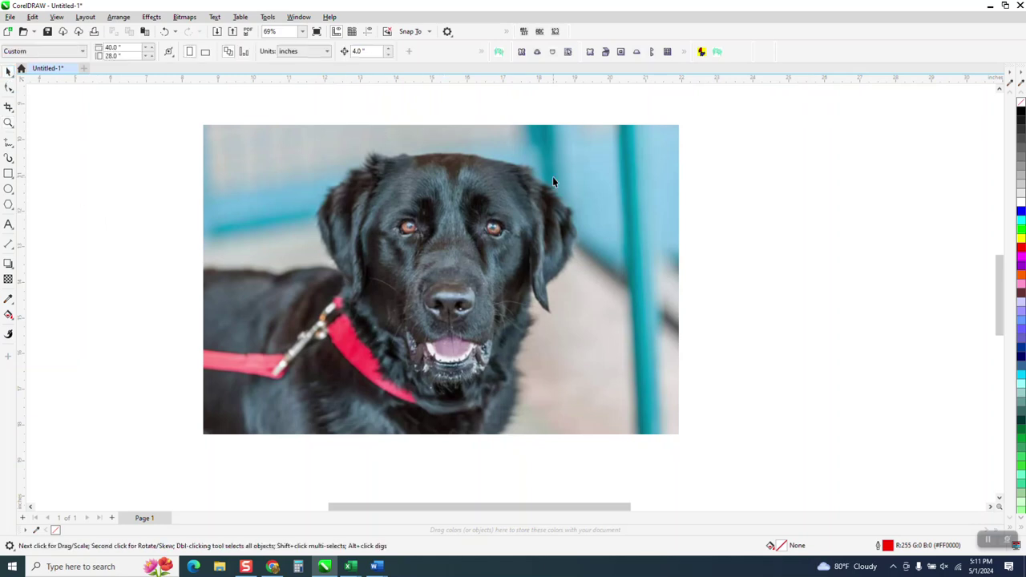
scroll(402, 179, up, 3)
scroll(403, 179, down, 4)
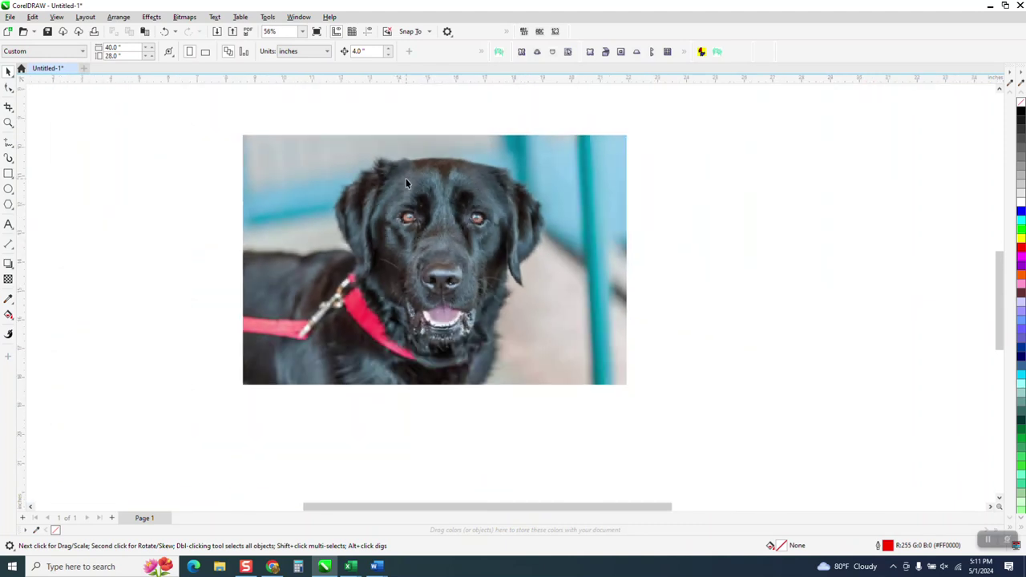
Step: Crop the photo to a tight rectangle around the dog, then deselect it
click(379, 242)
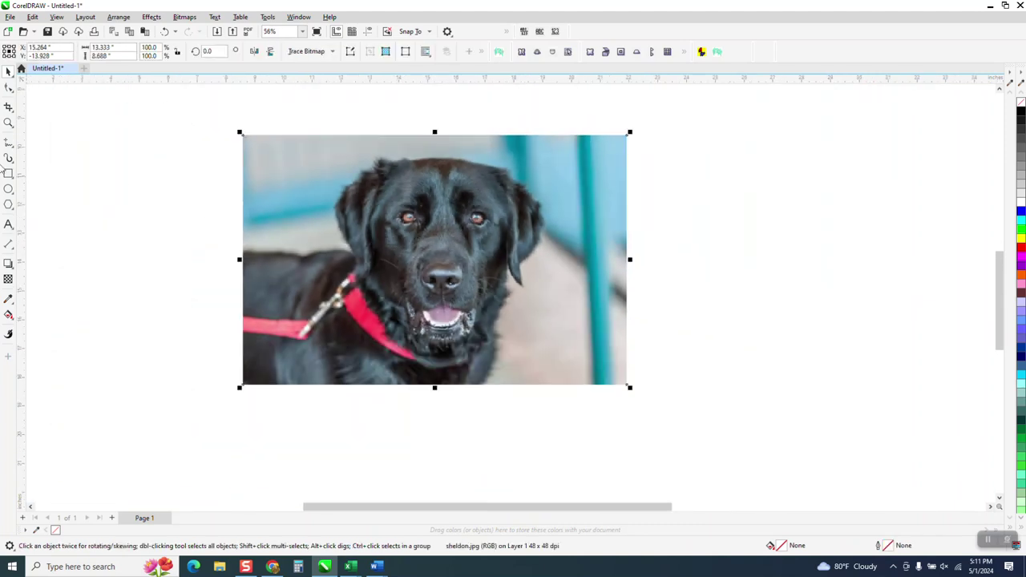
click(9, 108)
drag(281, 137, 570, 386)
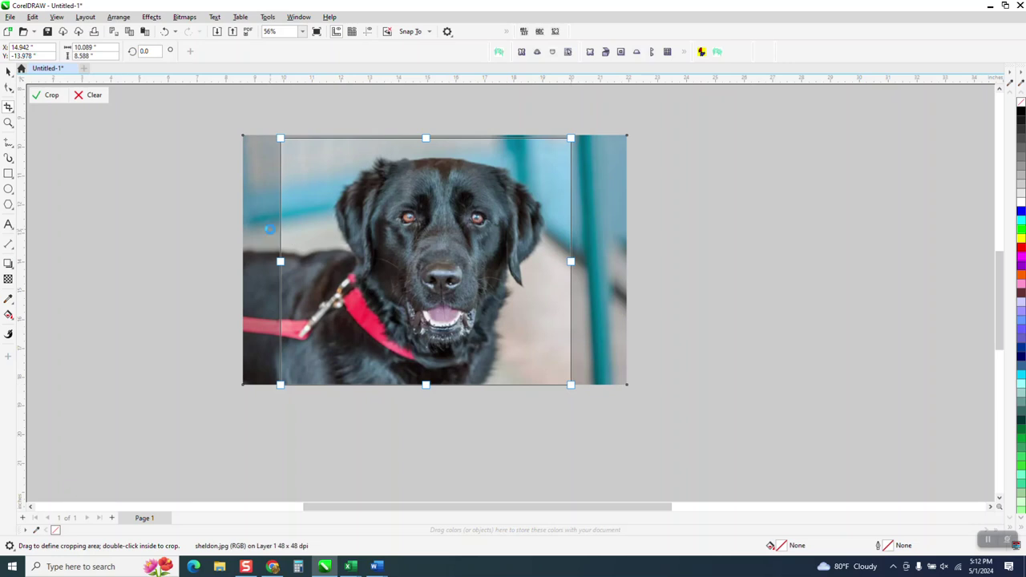
key(Return)
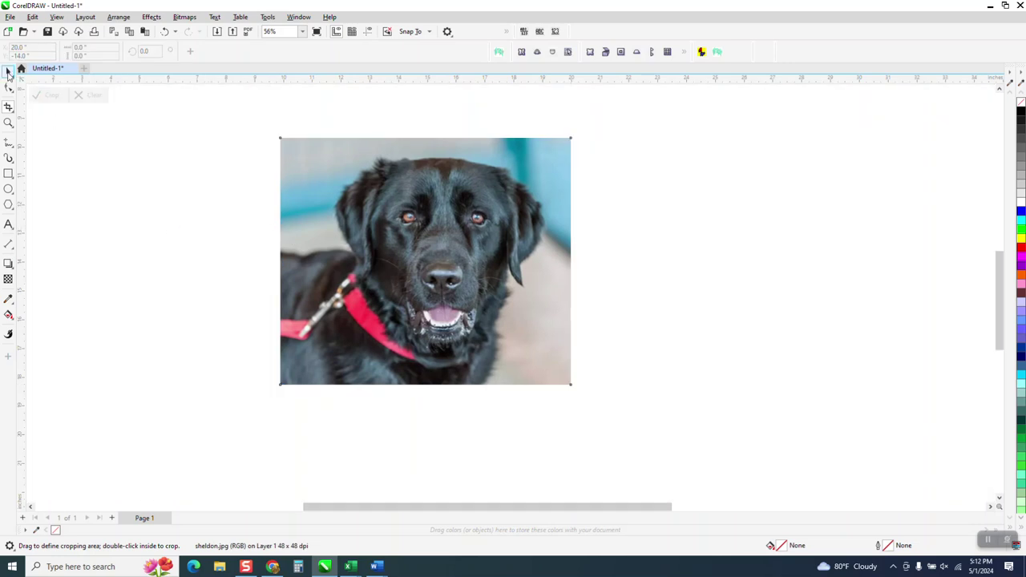
click(303, 279)
key(space)
click(359, 298)
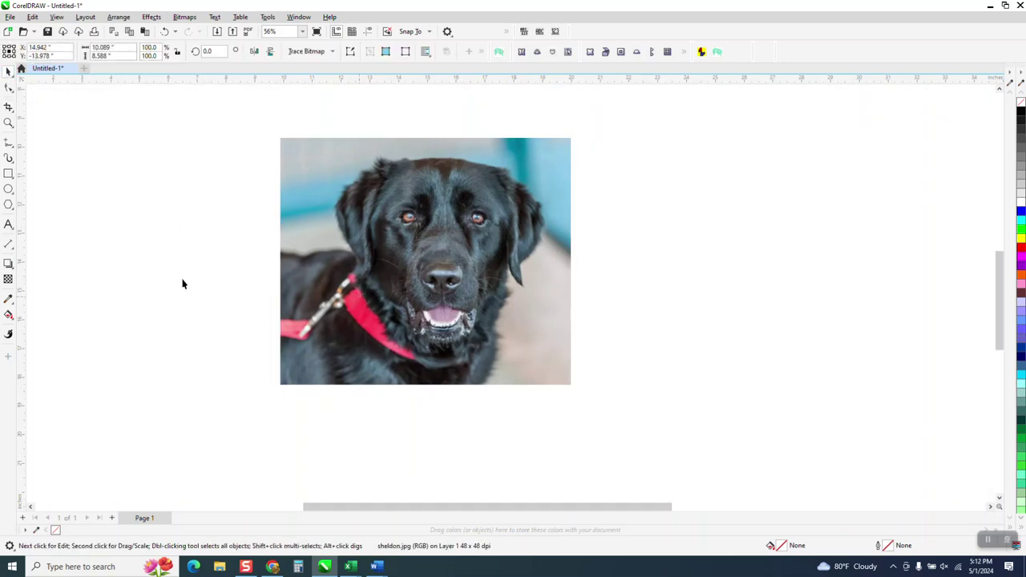
click(182, 283)
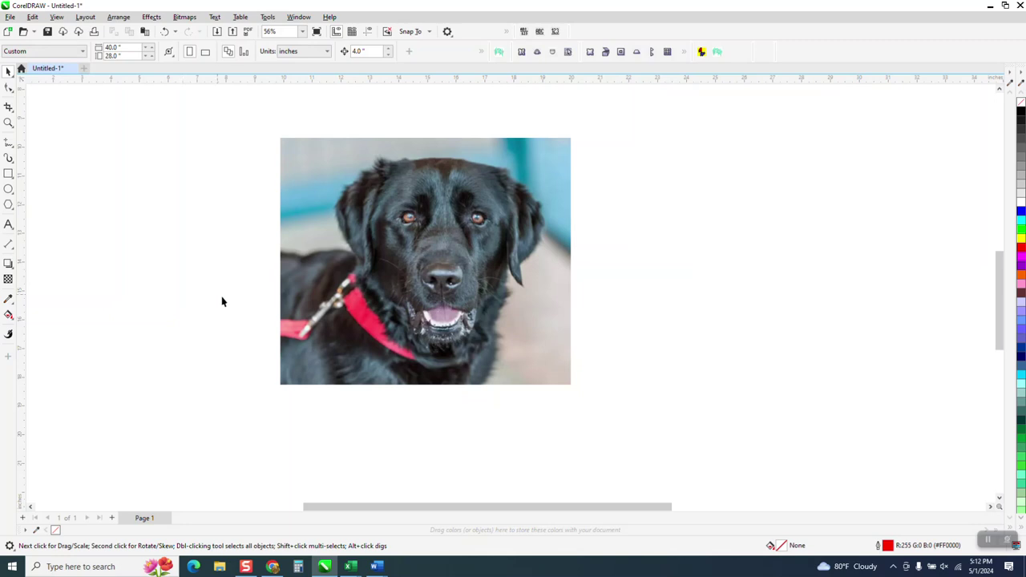
Step: Resample the cropped dog photo to 300 × 300 dpi, keeping its 10.08 × 8.58 inch size
click(365, 289)
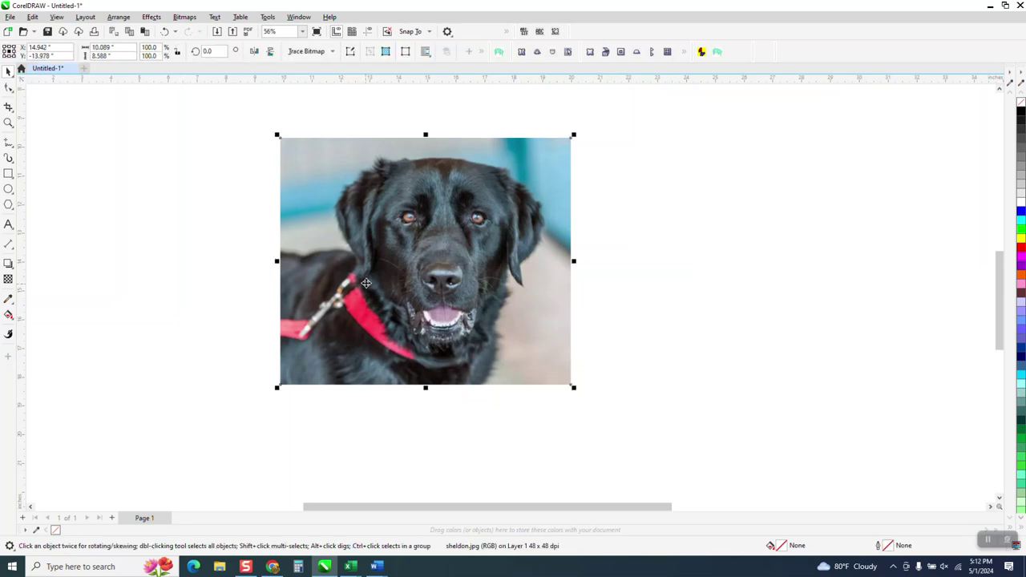
click(186, 18)
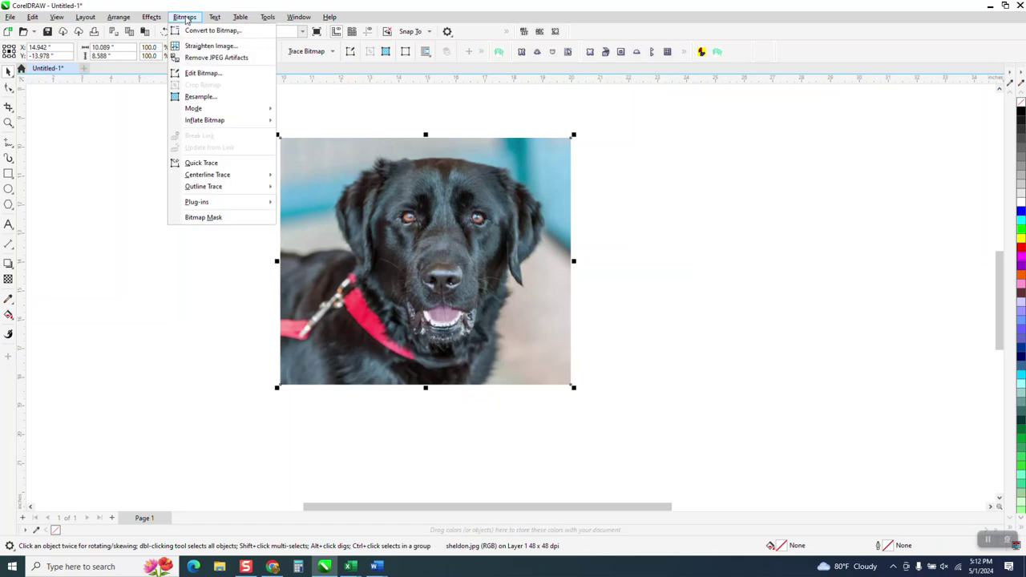
click(202, 97)
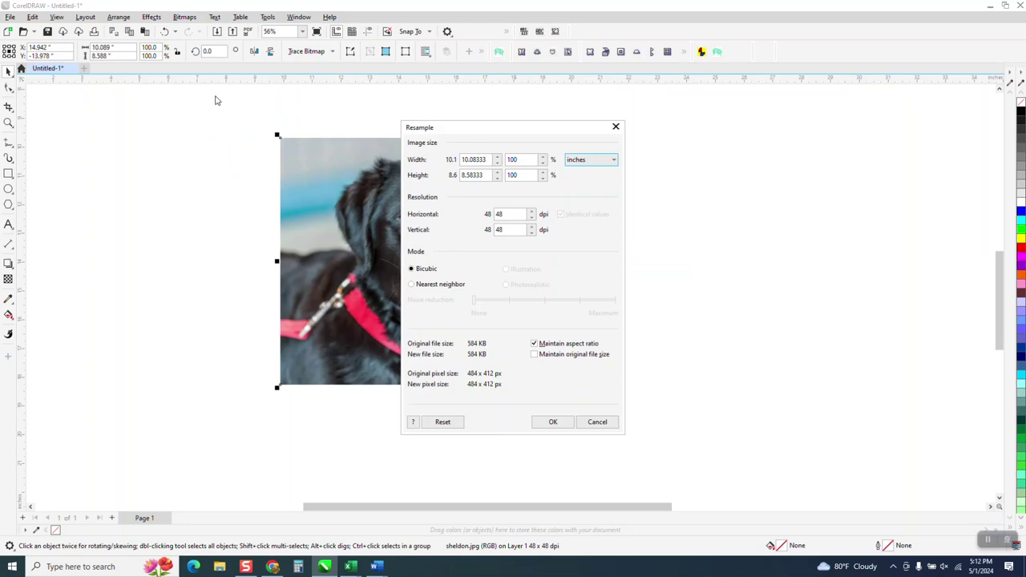
drag(486, 130, 699, 128)
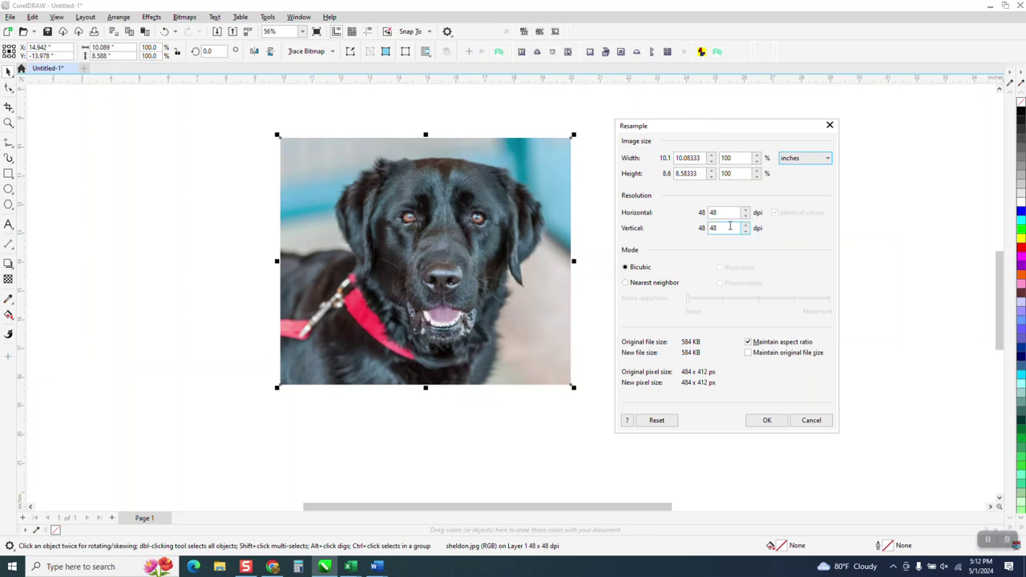
double_click(712, 229)
text(300)
click(763, 421)
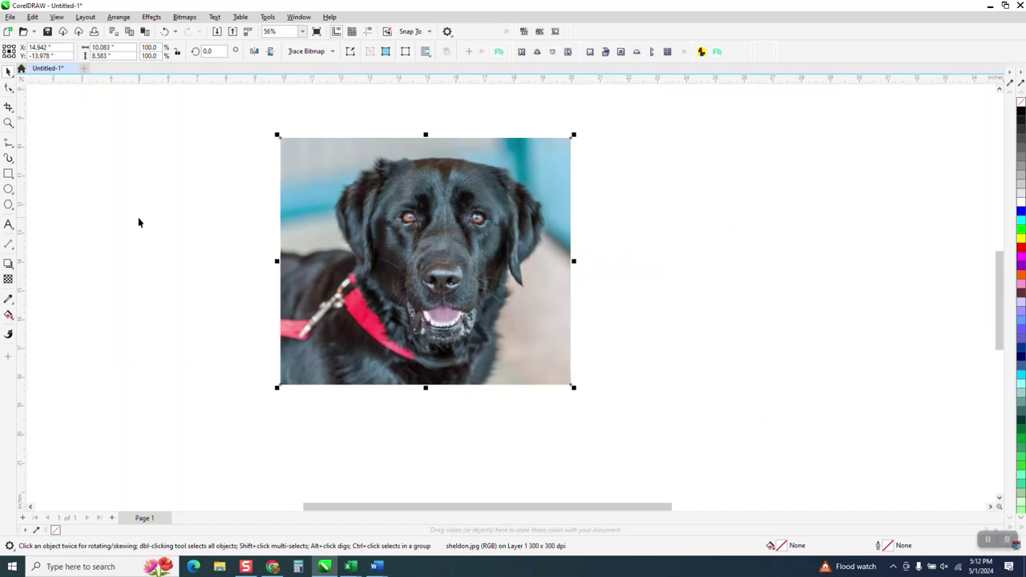
scroll(455, 231, up, 3)
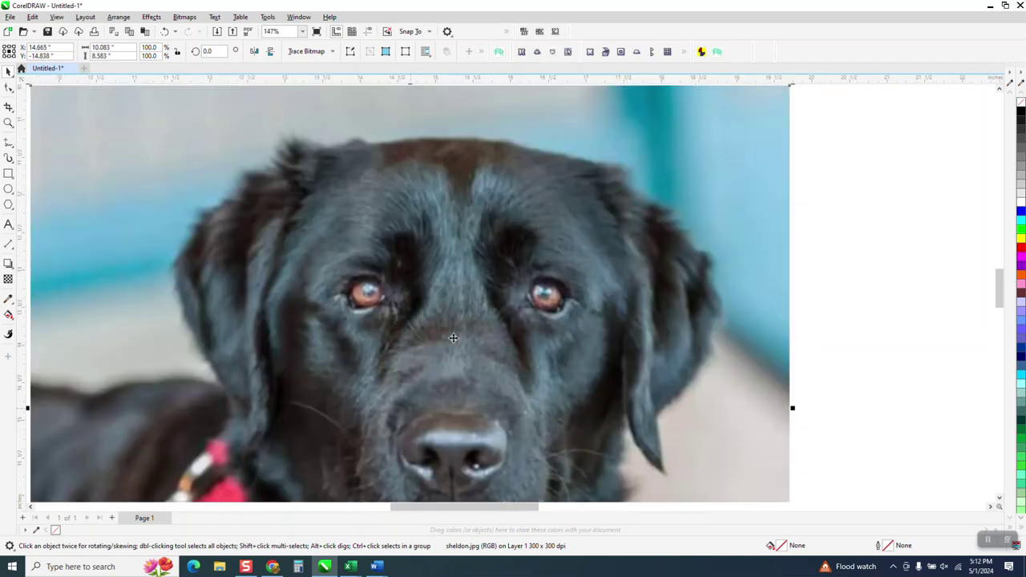
scroll(464, 325, down, 1)
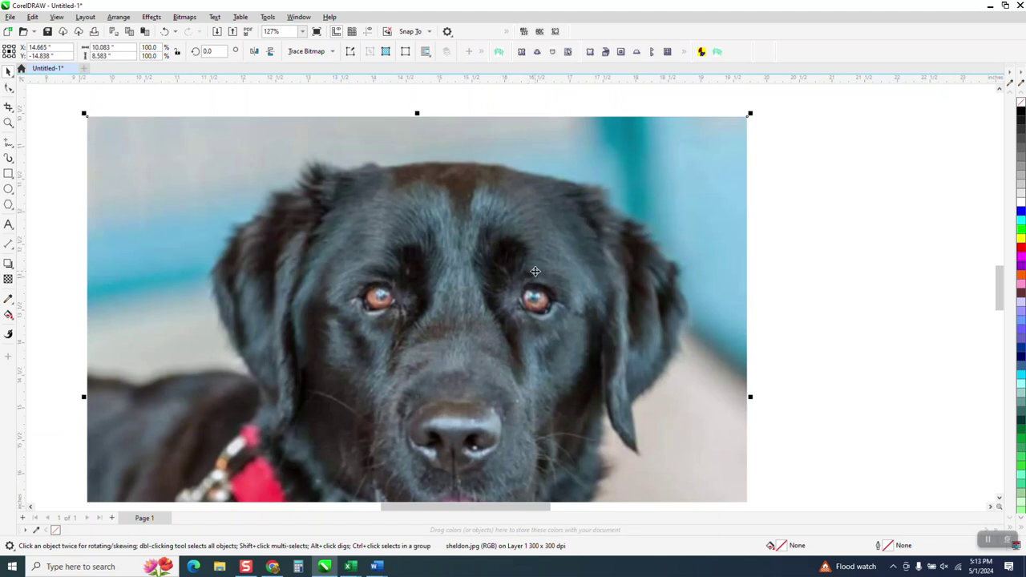
Step: Apply an Unsharp Mask to the dog photo with the percentage lowered to 1
click(154, 18)
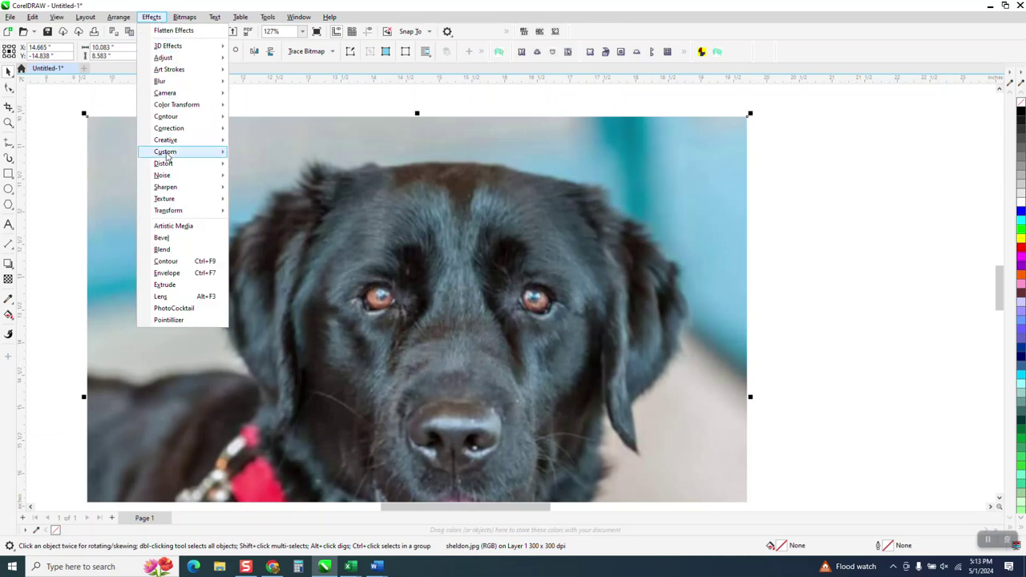
mouse_move(189, 191)
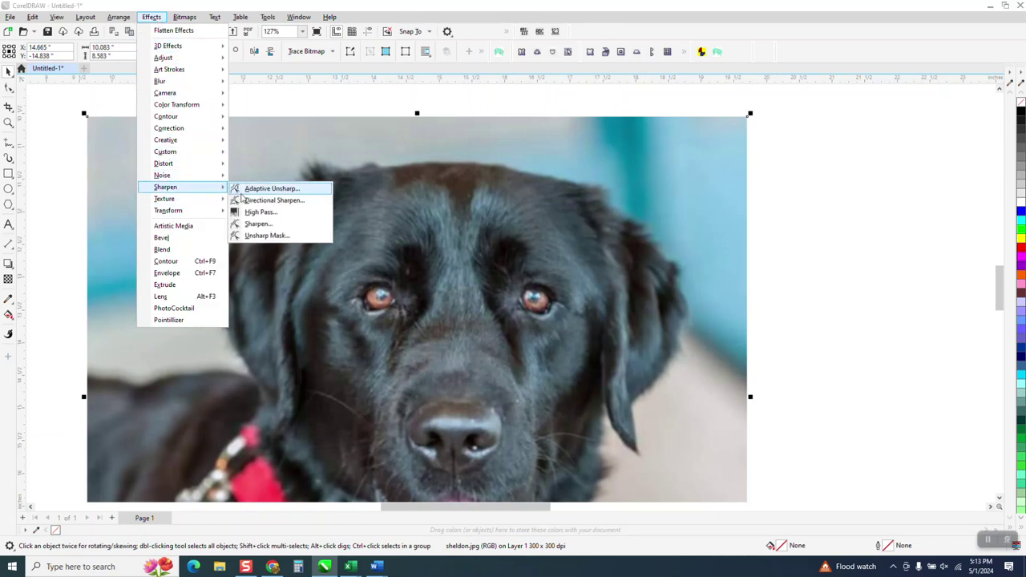
click(276, 243)
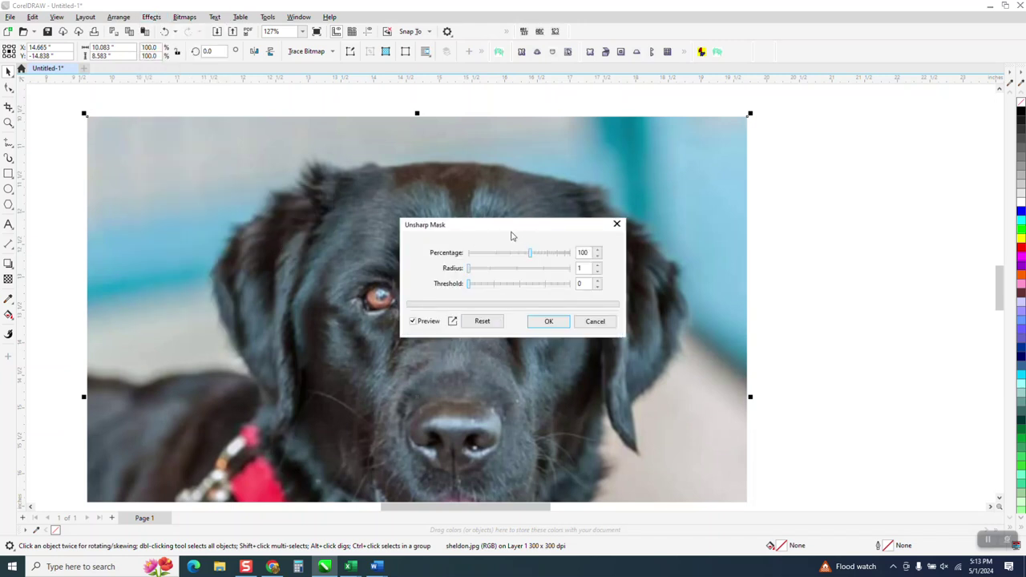
drag(513, 232, 865, 143)
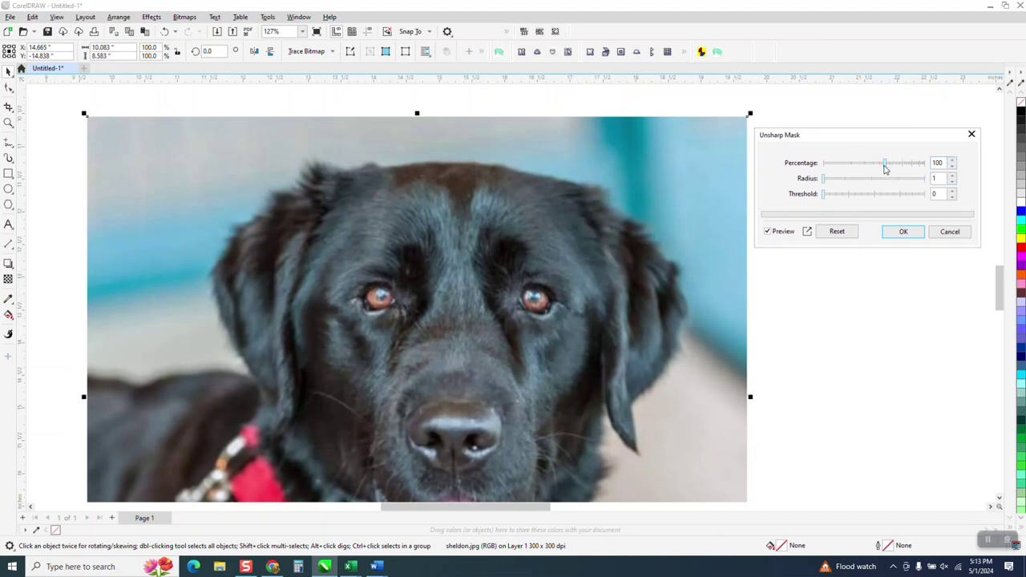
drag(884, 166, 821, 171)
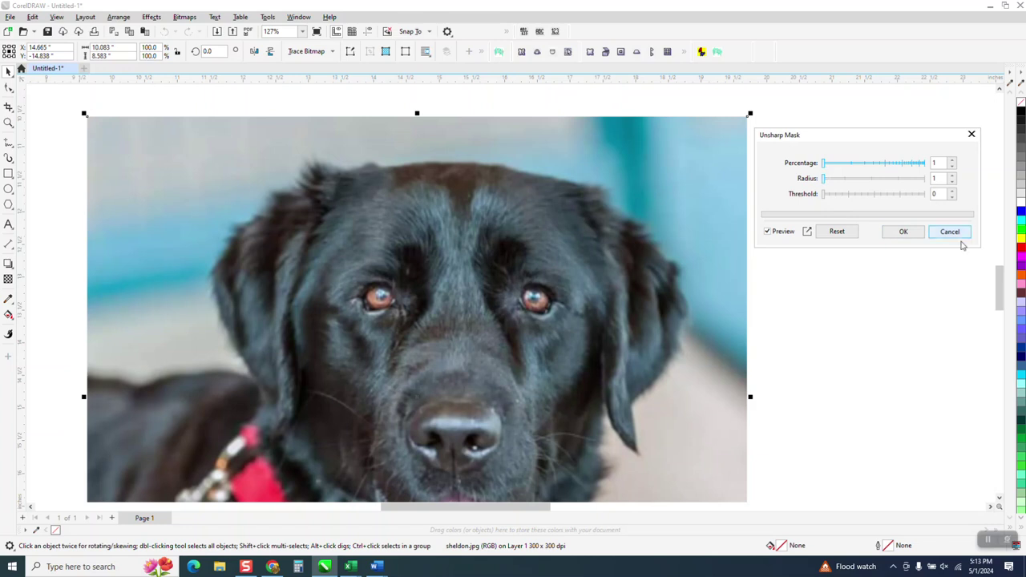
click(908, 234)
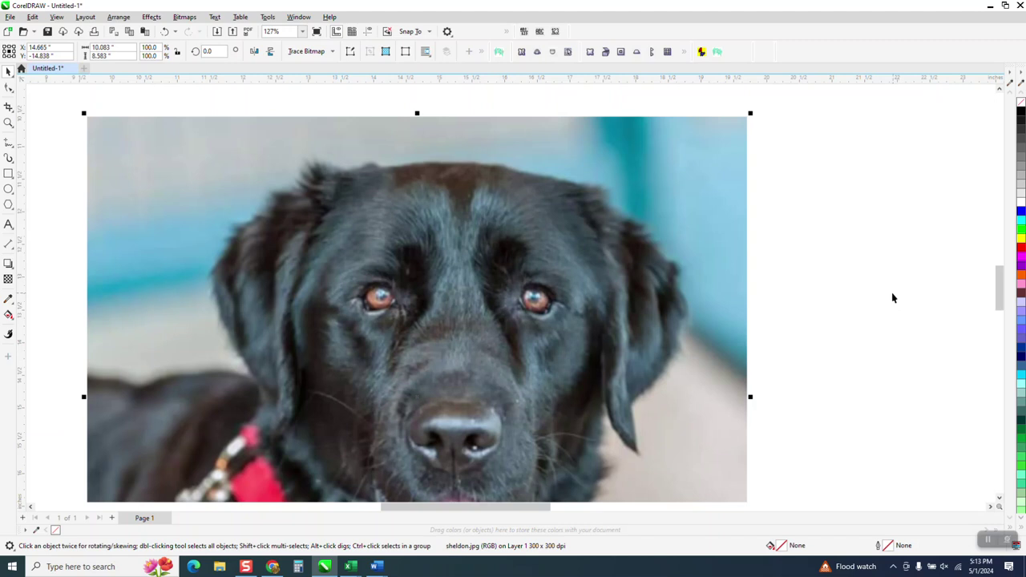
Step: Preview an Unsharp Mask on the dog photo at 500 percent, radius 4, threshold 0
click(154, 19)
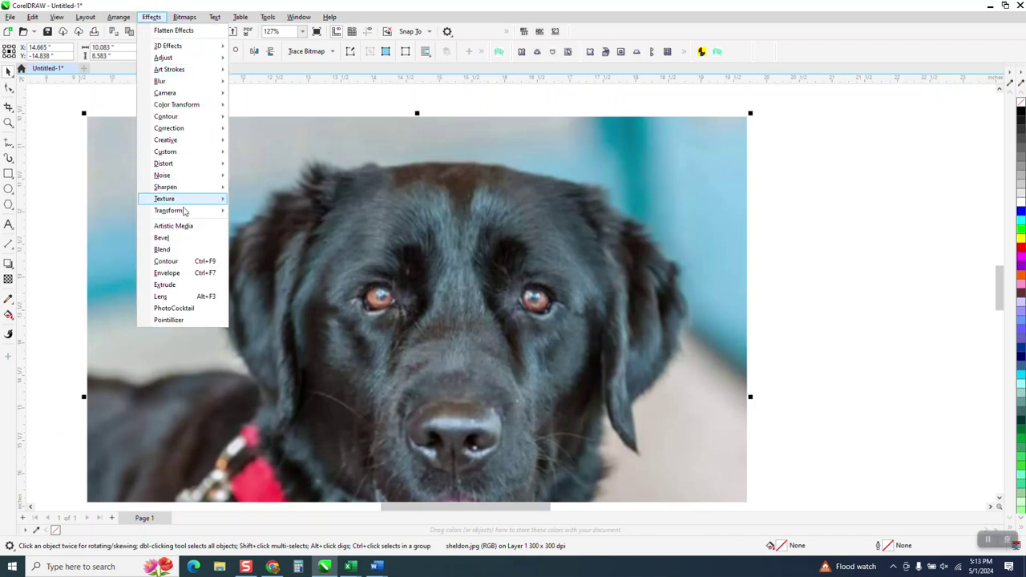
mouse_move(185, 206)
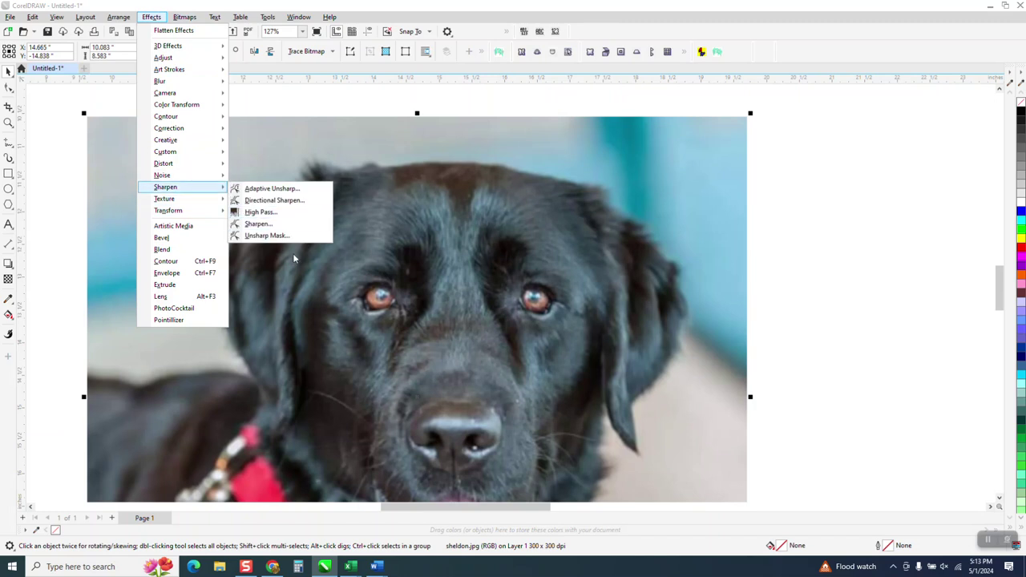
click(282, 239)
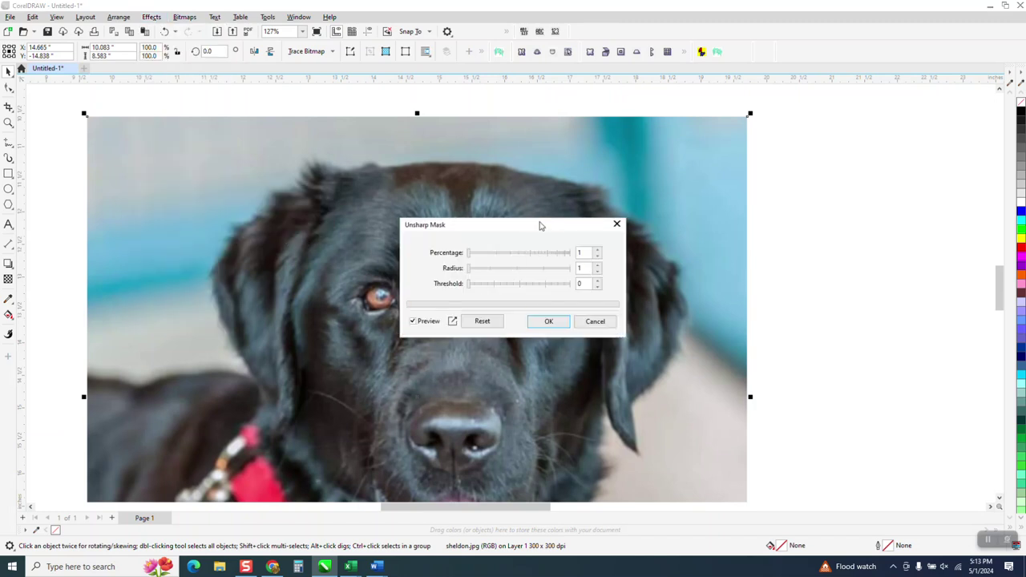
drag(542, 222, 882, 161)
drag(811, 190, 920, 190)
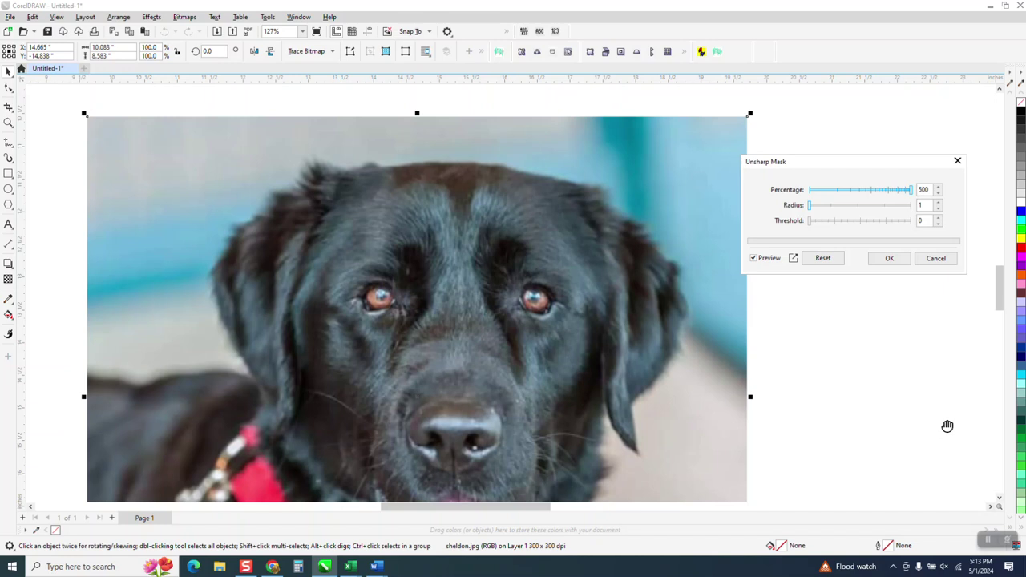
click(823, 258)
drag(871, 196, 911, 192)
click(824, 207)
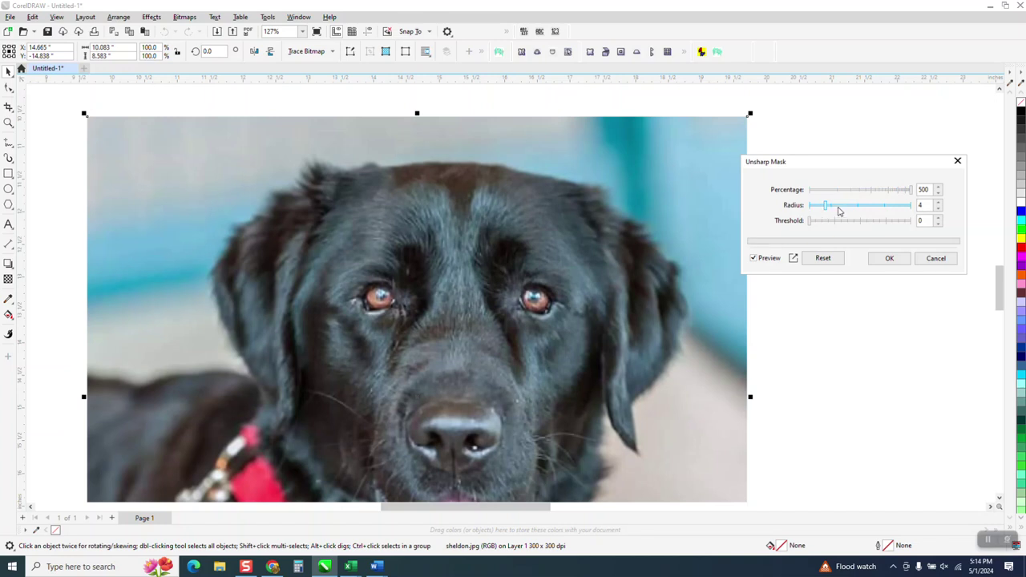
Step: Settle the Unsharp Mask radius at 11 and apply it at 500 percent
click(838, 206)
drag(838, 207, 865, 210)
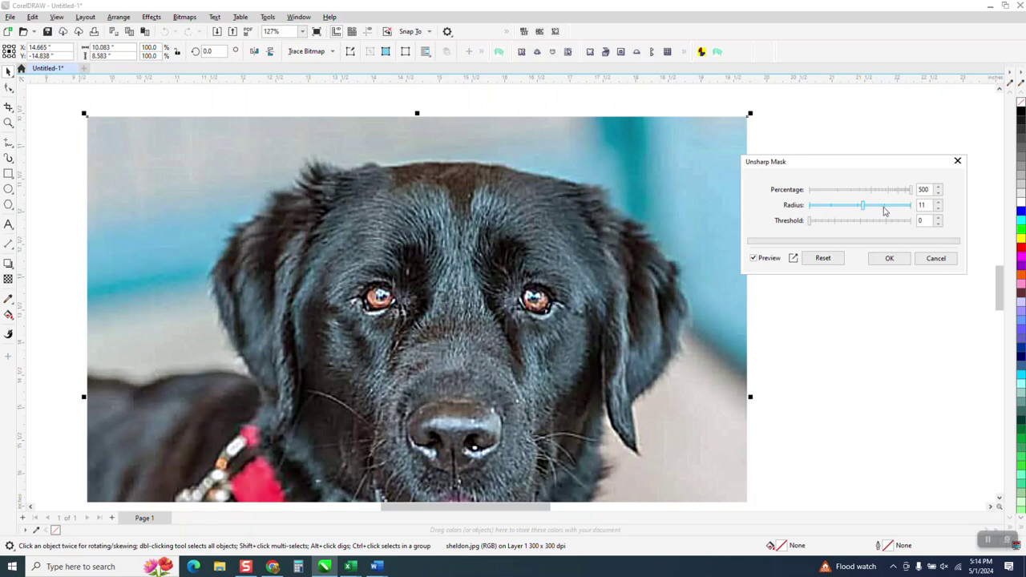
click(885, 209)
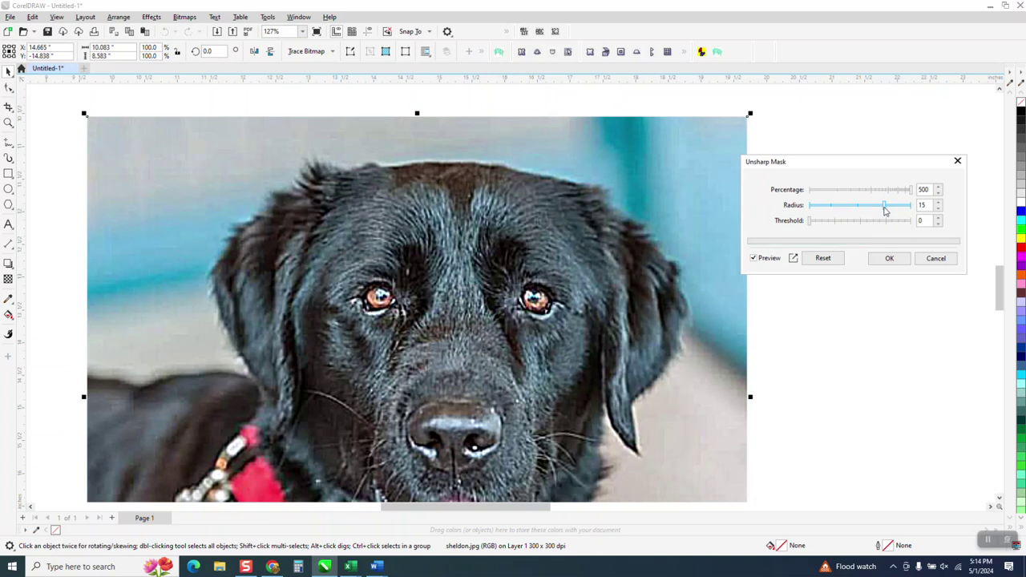
drag(885, 210, 908, 208)
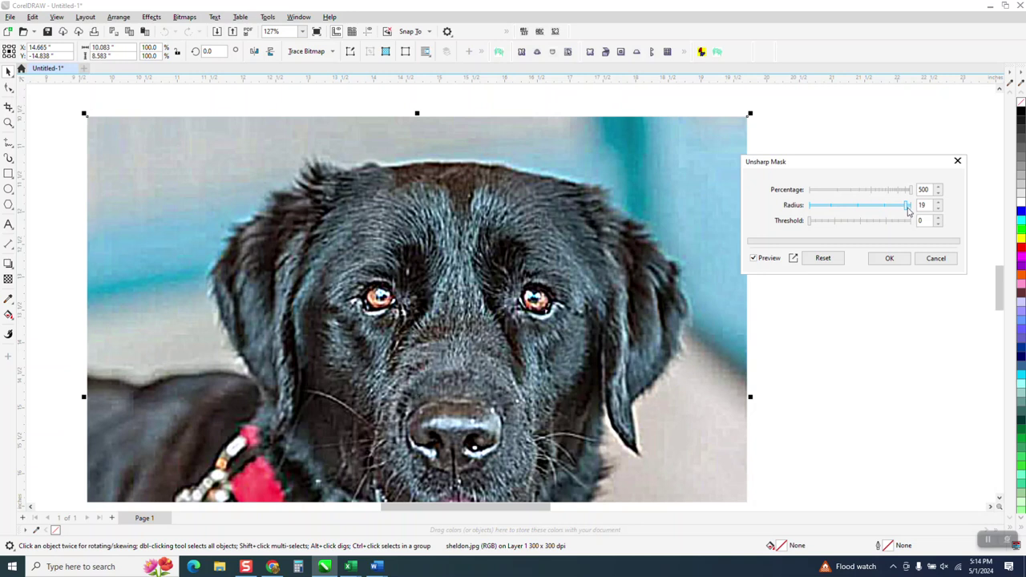
drag(908, 208, 872, 208)
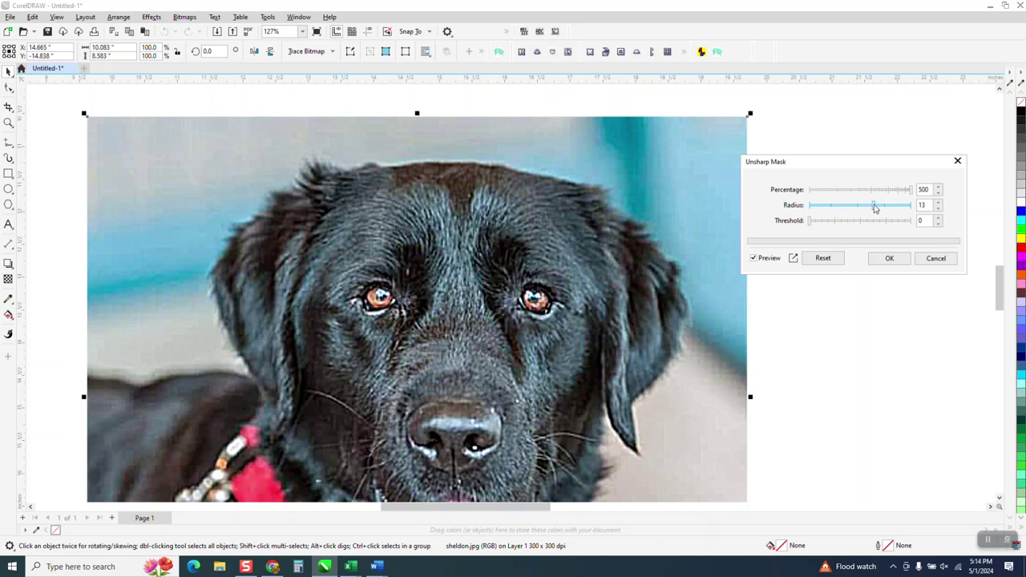
drag(874, 207, 867, 210)
click(887, 261)
scroll(598, 259, down, 4)
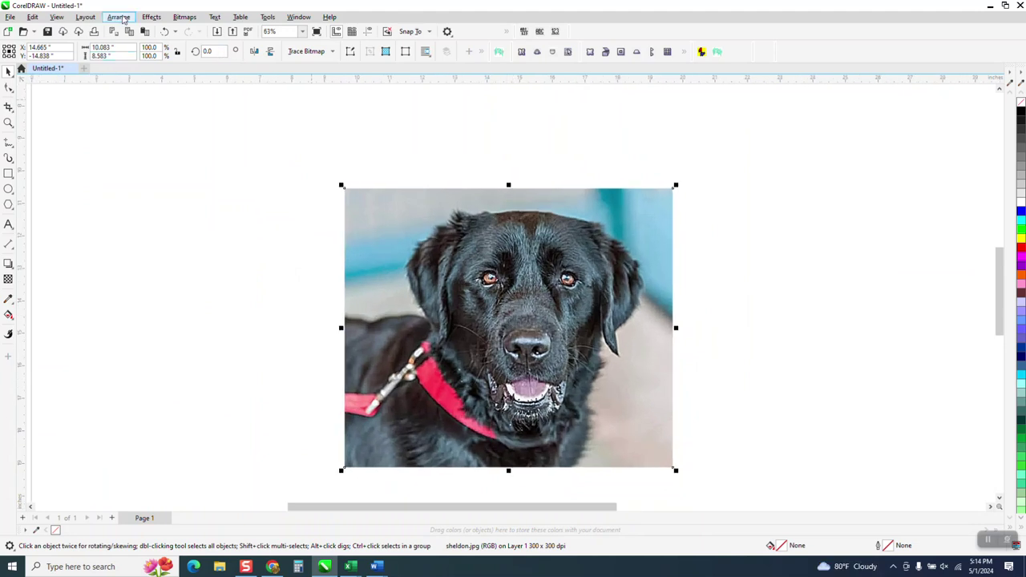
click(152, 19)
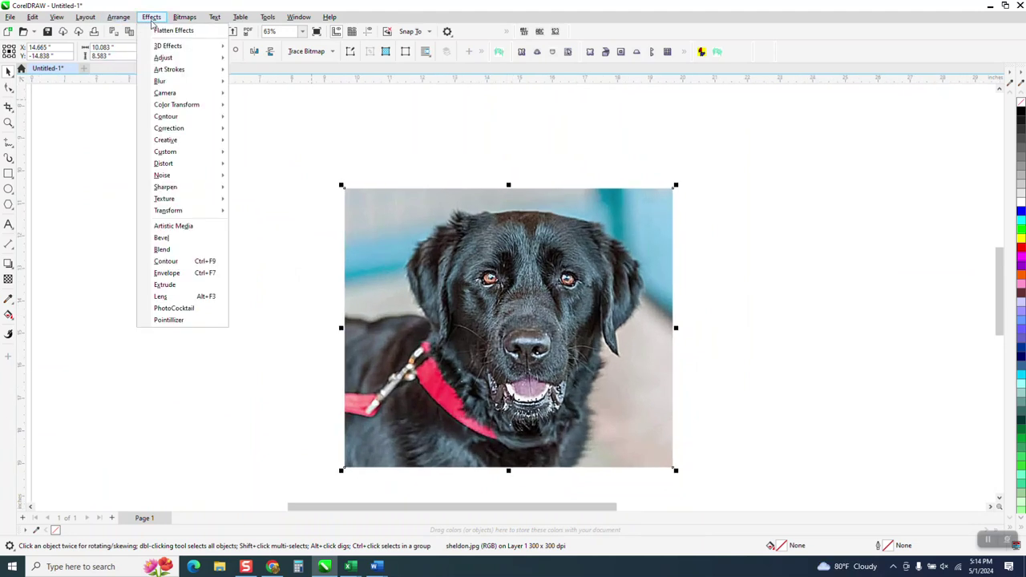
Step: Apply a Gamma adjustment of 1.55 to the dog photo after resetting the slider
mouse_move(190, 63)
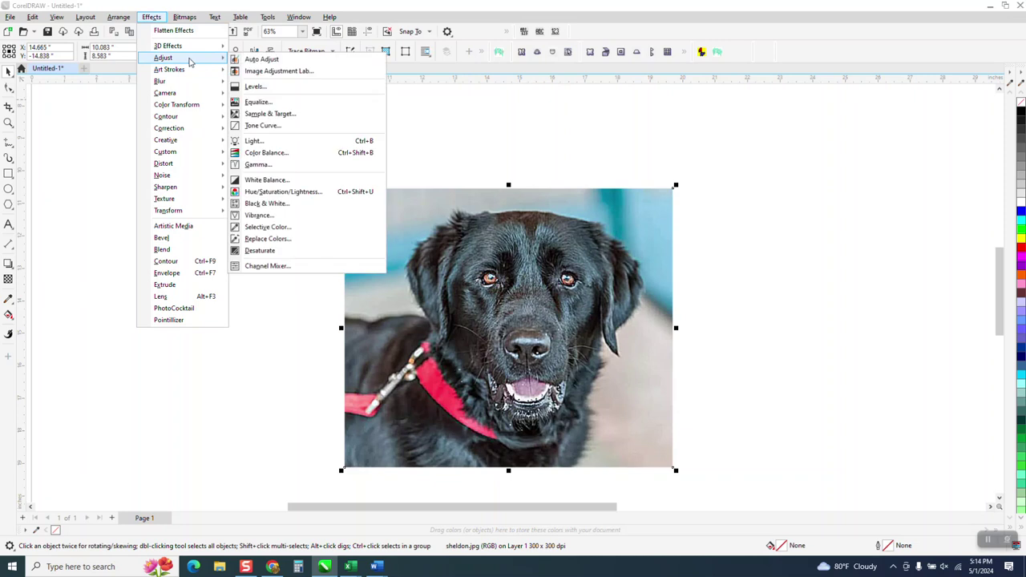
click(285, 165)
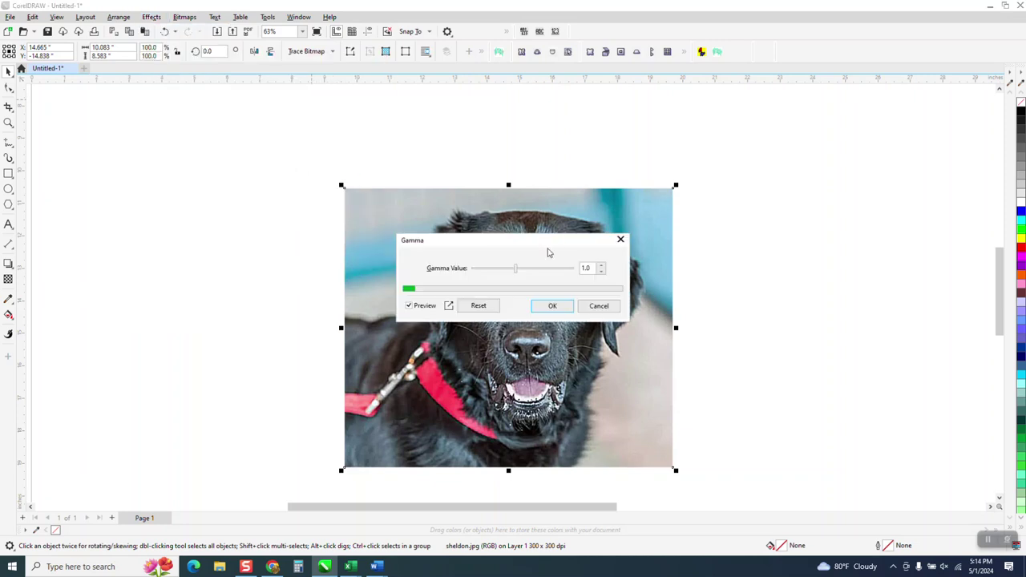
drag(522, 238, 832, 182)
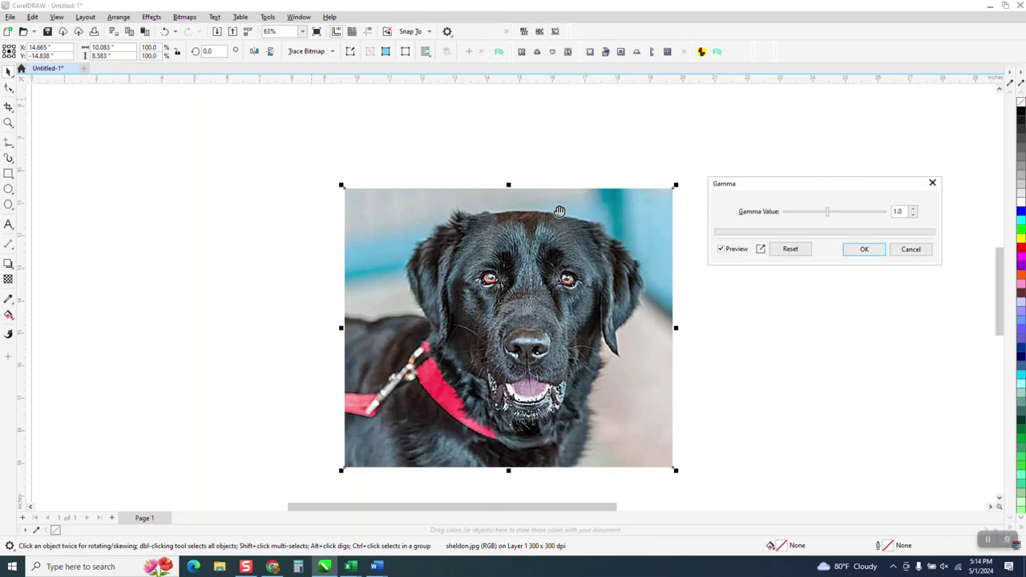
drag(540, 187, 506, 151)
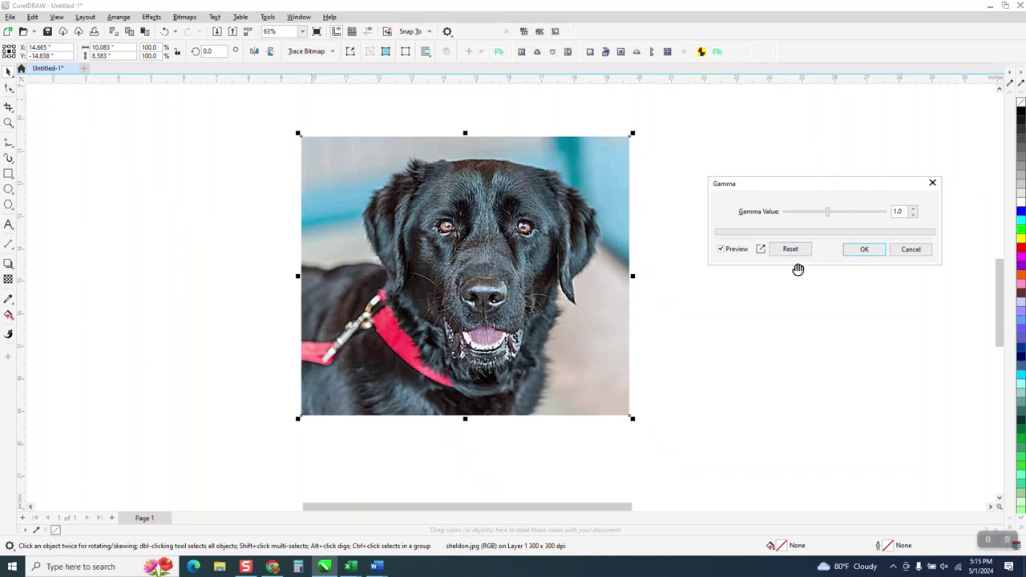
click(828, 213)
drag(828, 216, 784, 223)
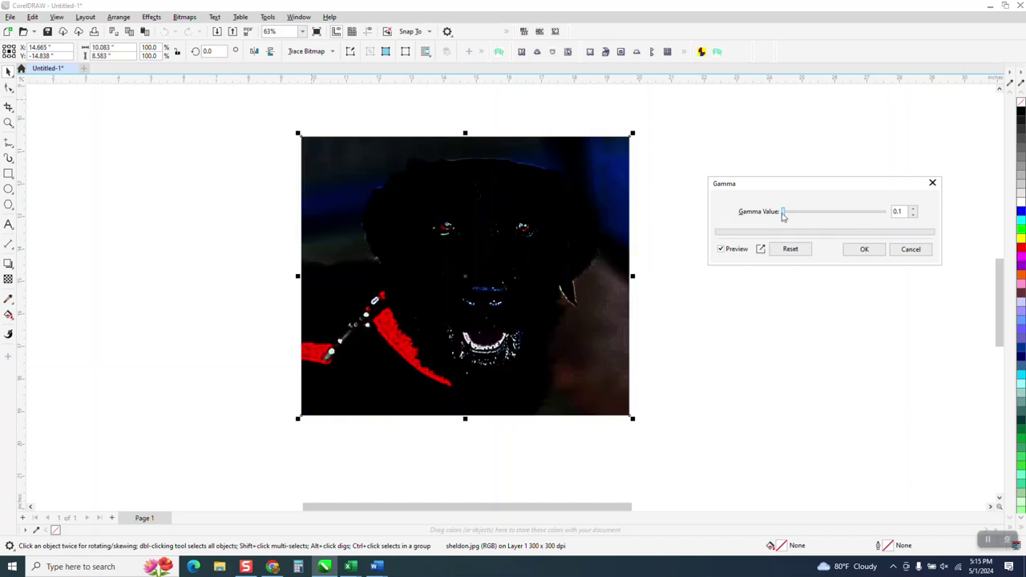
drag(783, 214, 890, 217)
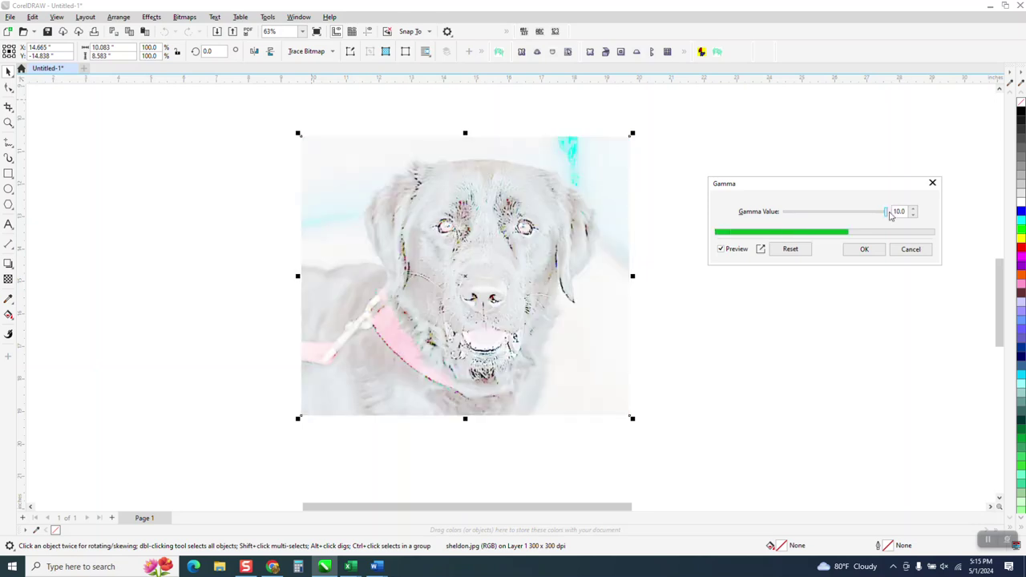
click(791, 248)
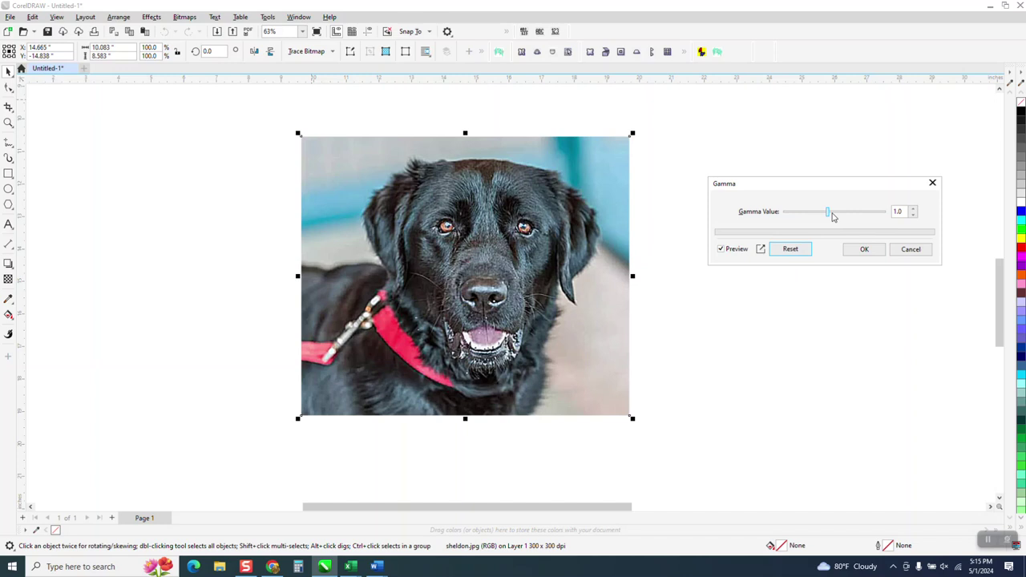
drag(830, 213, 834, 213)
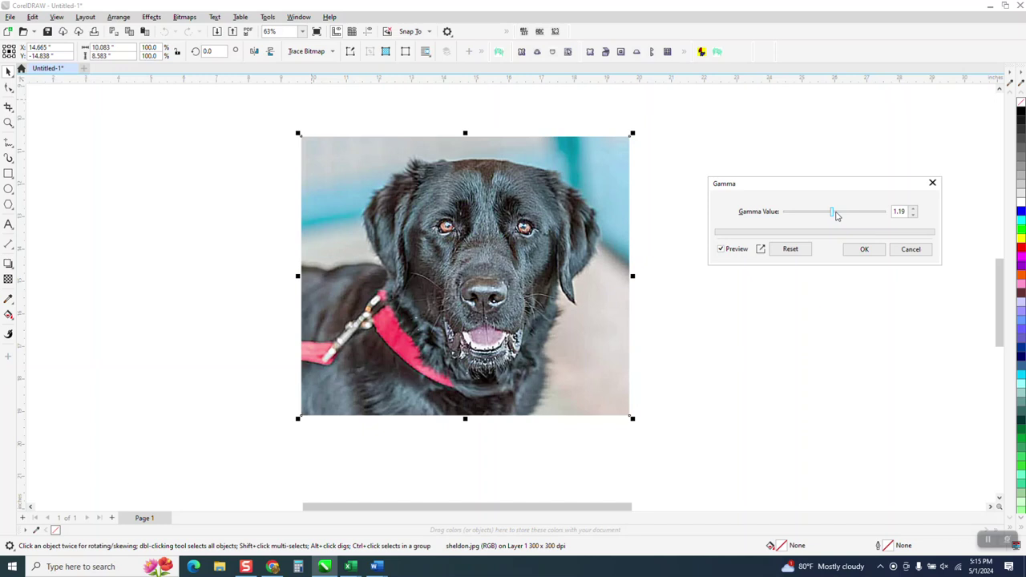
click(836, 213)
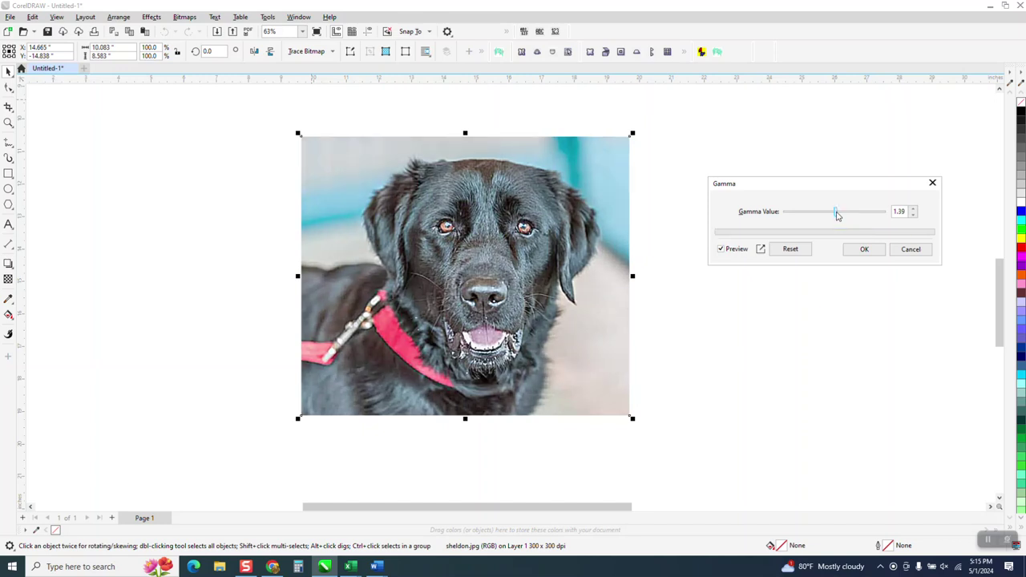
drag(836, 213, 839, 213)
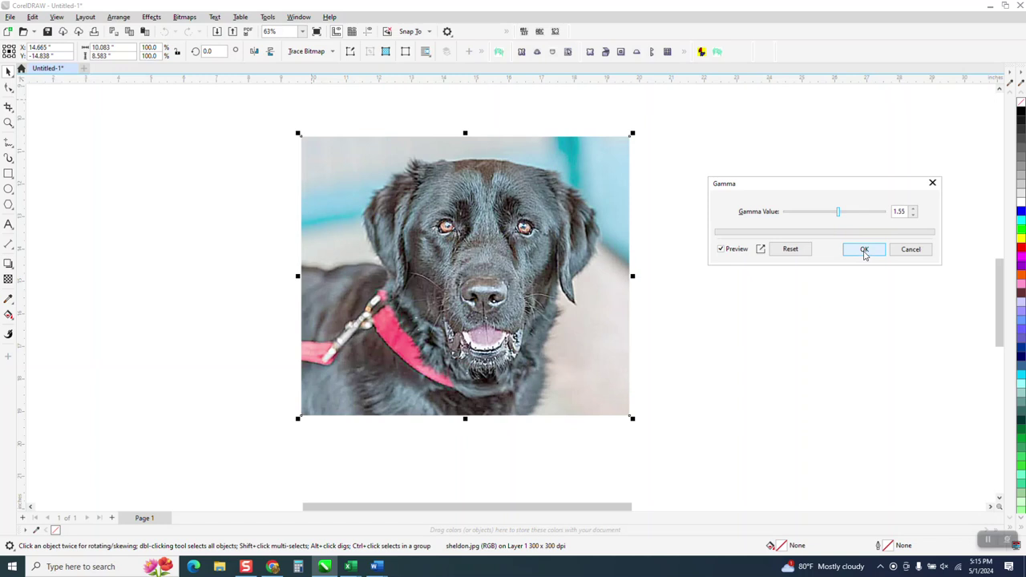
click(864, 251)
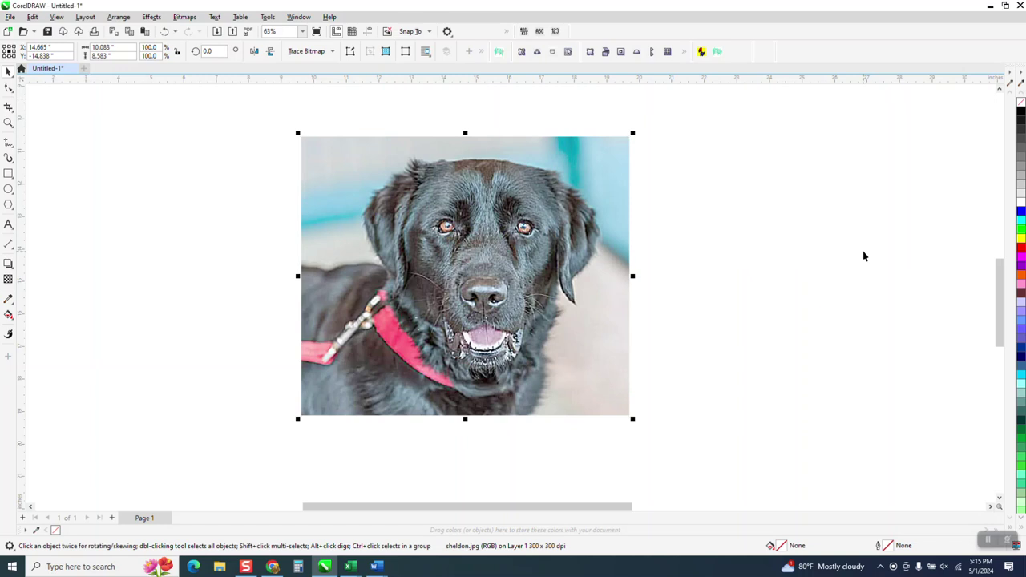
Step: Apply a Tone Curve lifting the midtones from input 113 to output 152
click(157, 19)
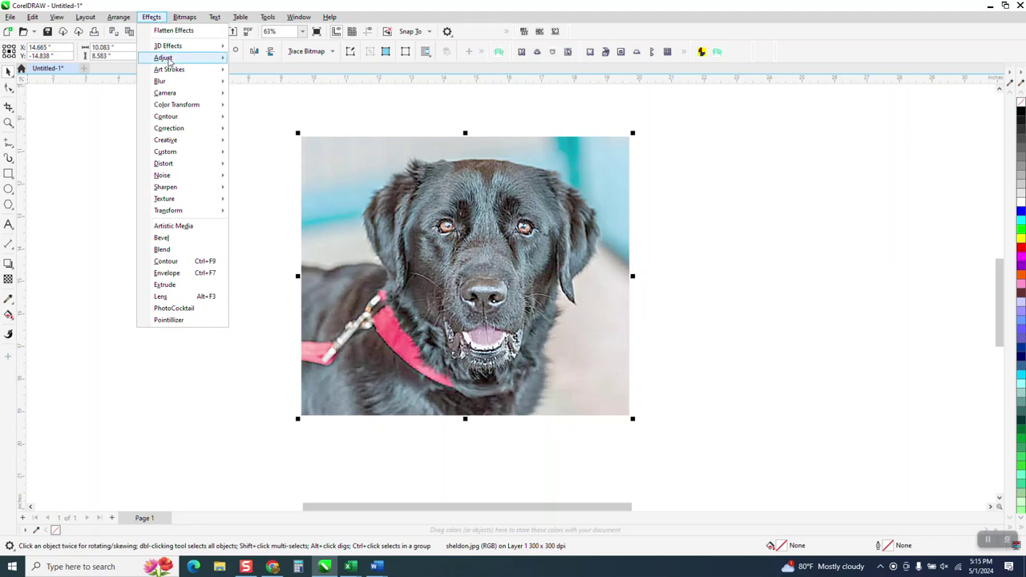
mouse_move(169, 62)
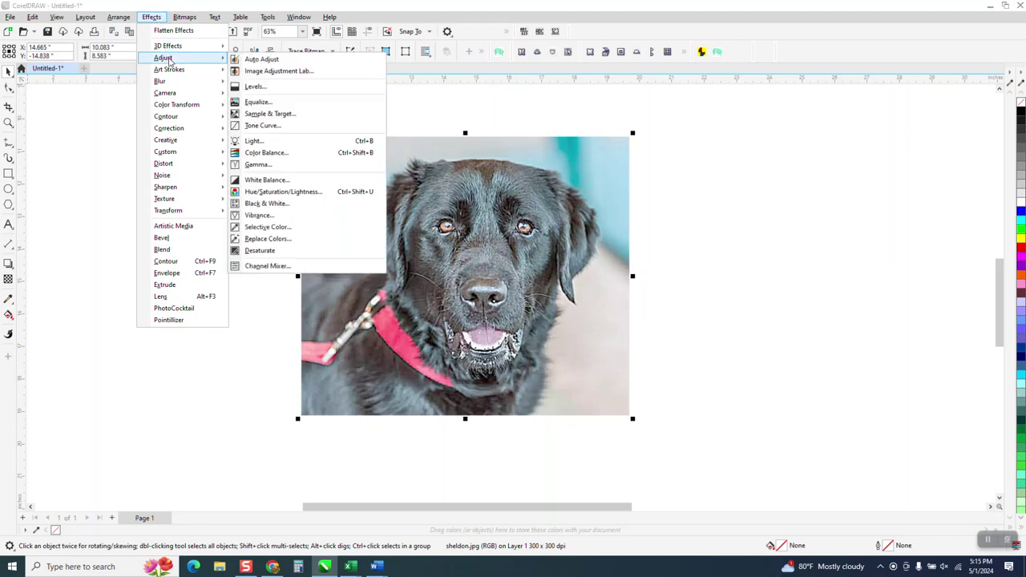
click(275, 128)
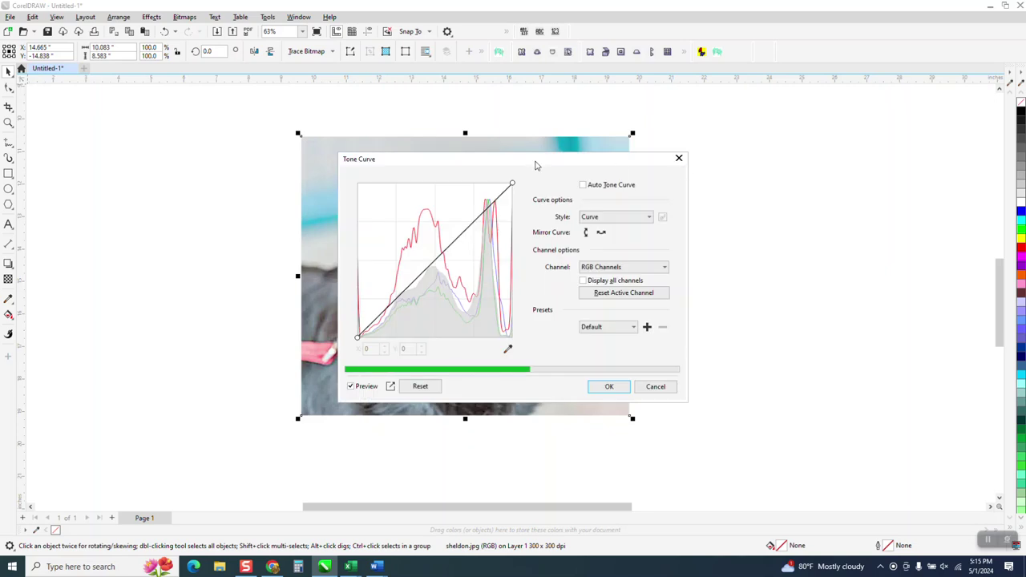
drag(534, 165, 835, 147)
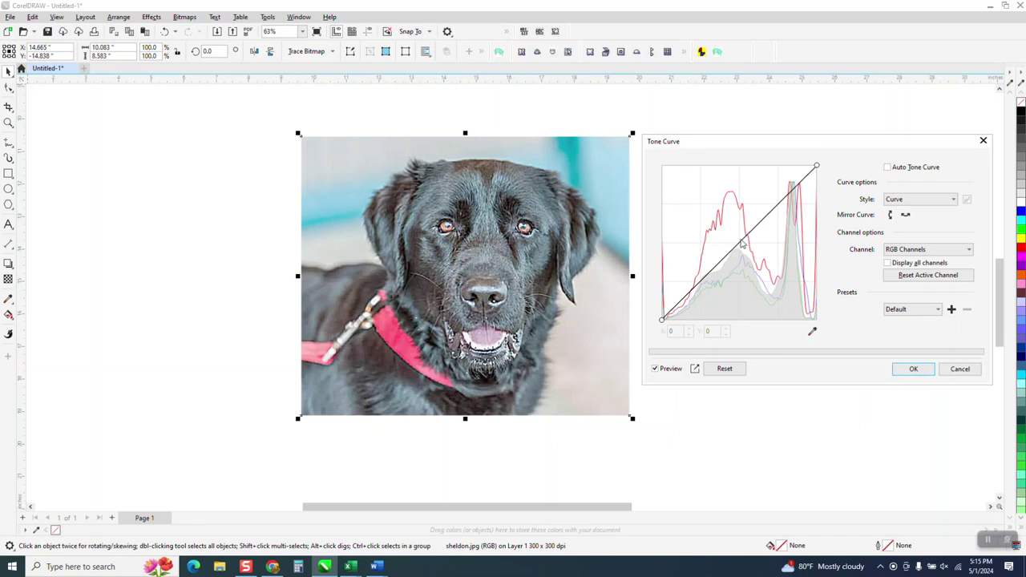
drag(741, 240, 736, 235)
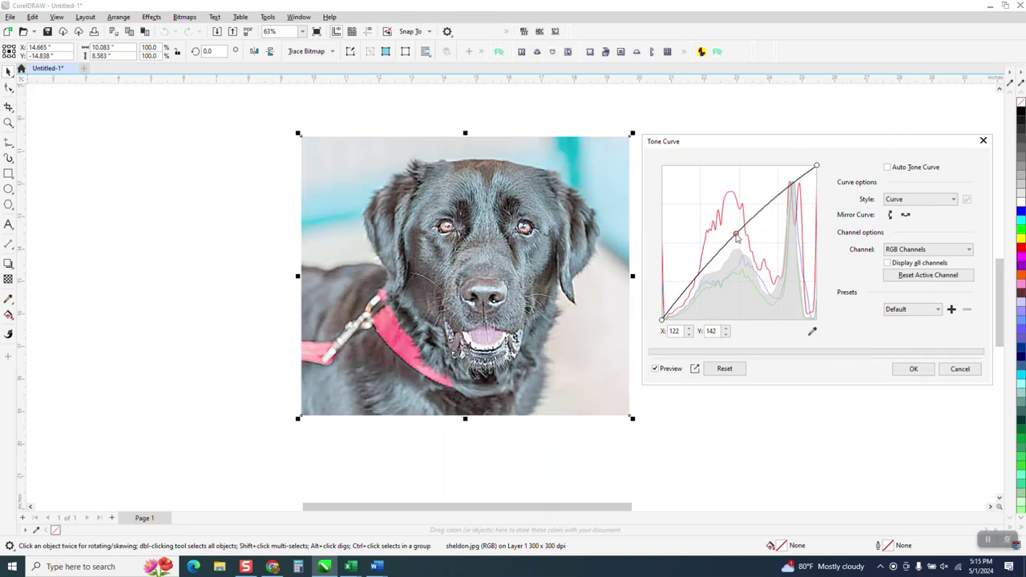
drag(738, 239, 731, 233)
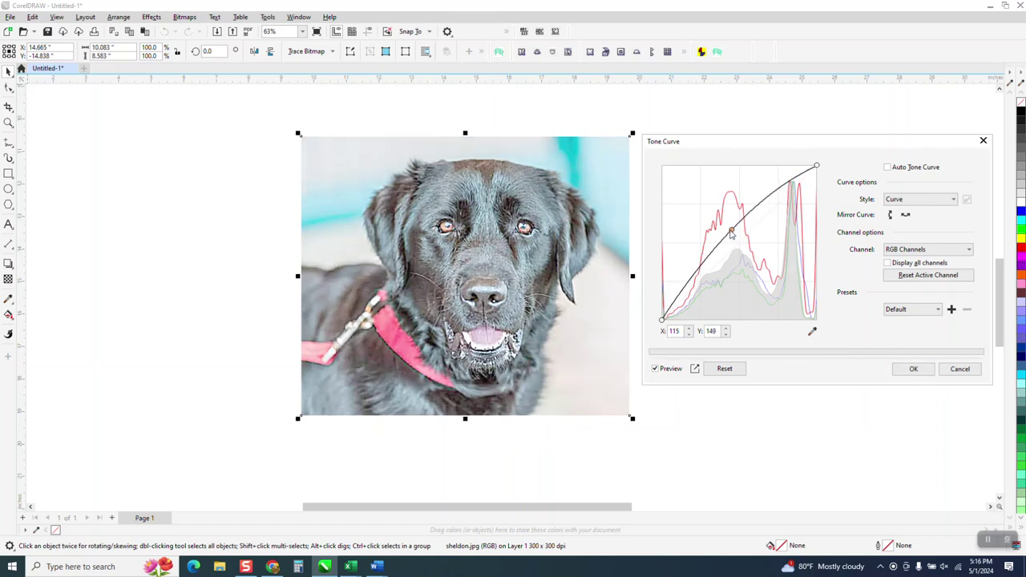
drag(732, 234, 730, 232)
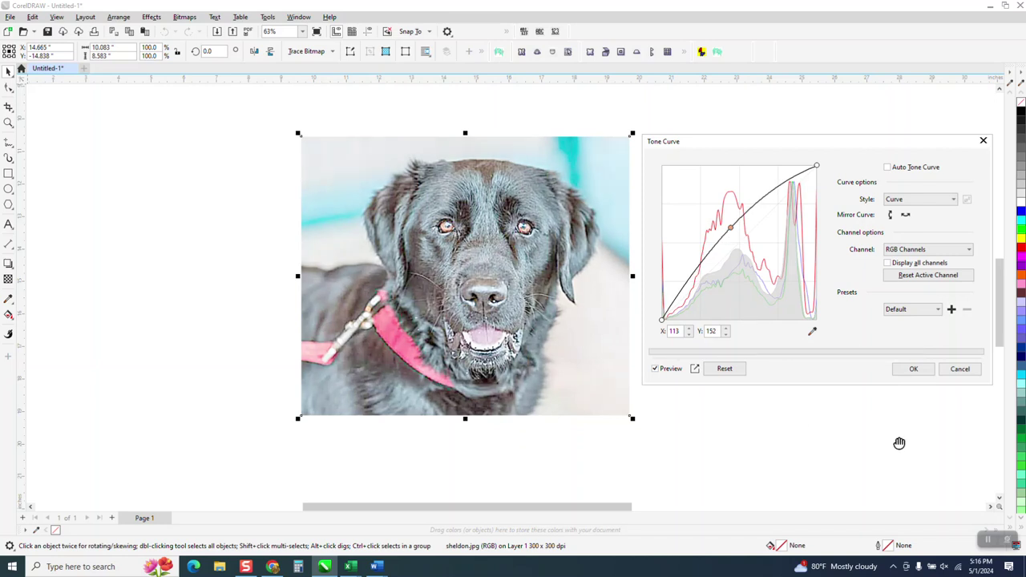
click(914, 369)
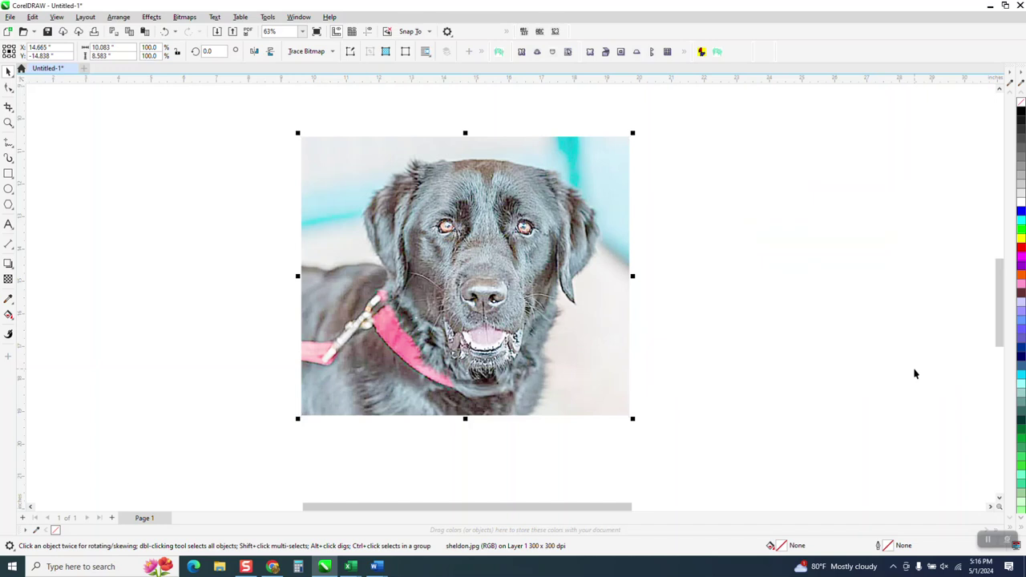
Step: Desaturate the dog photo to grayscale
click(150, 18)
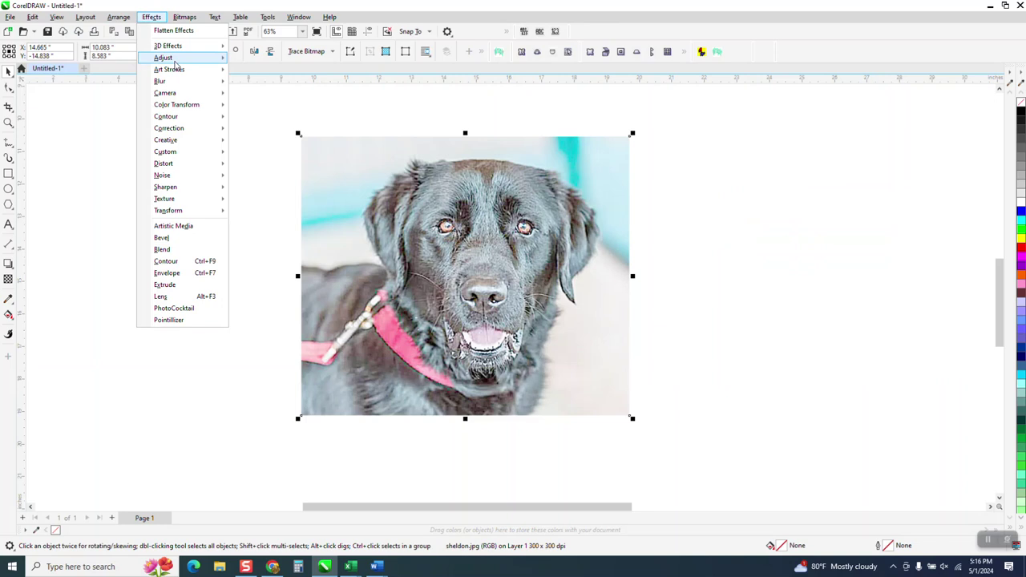
mouse_move(175, 62)
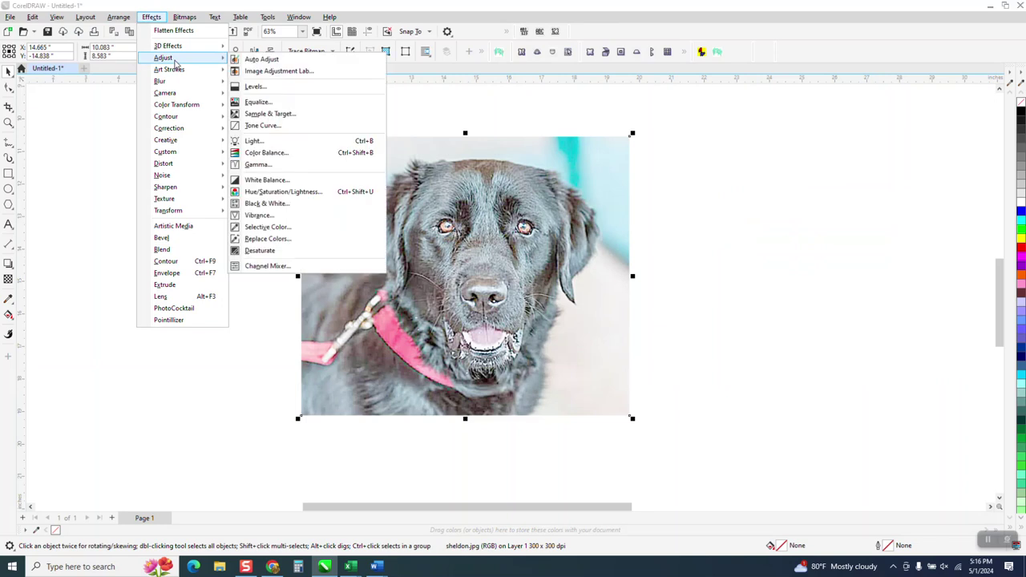
click(273, 250)
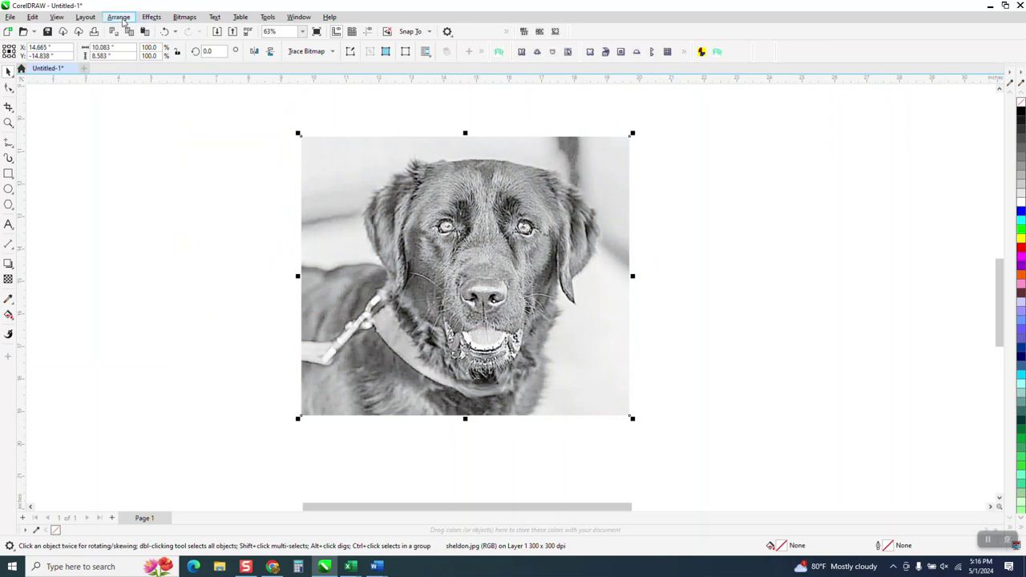
Step: Dismiss the reopened Effects menu and reselect the dog photo
click(153, 17)
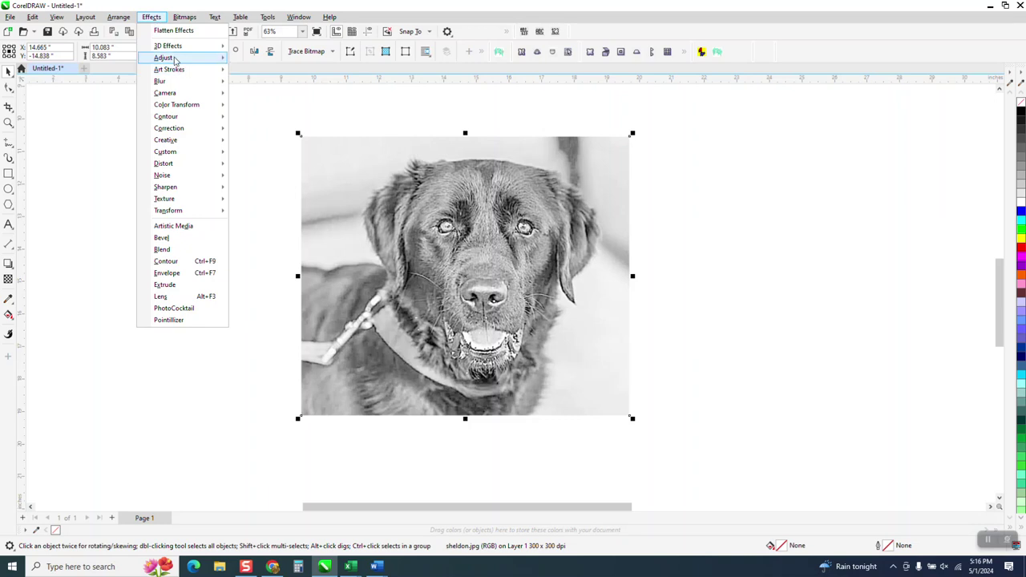
mouse_move(175, 60)
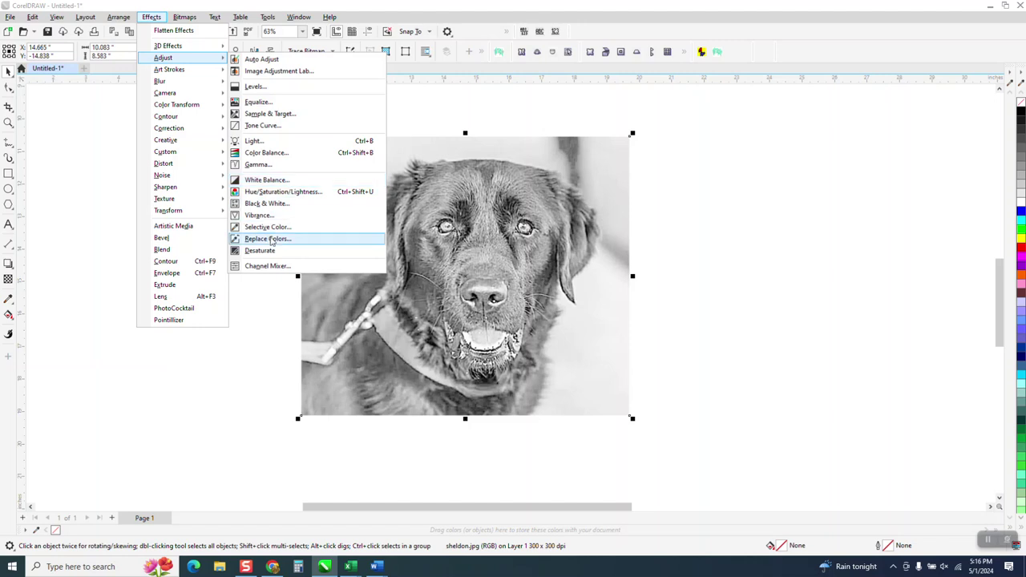
mouse_move(215, 17)
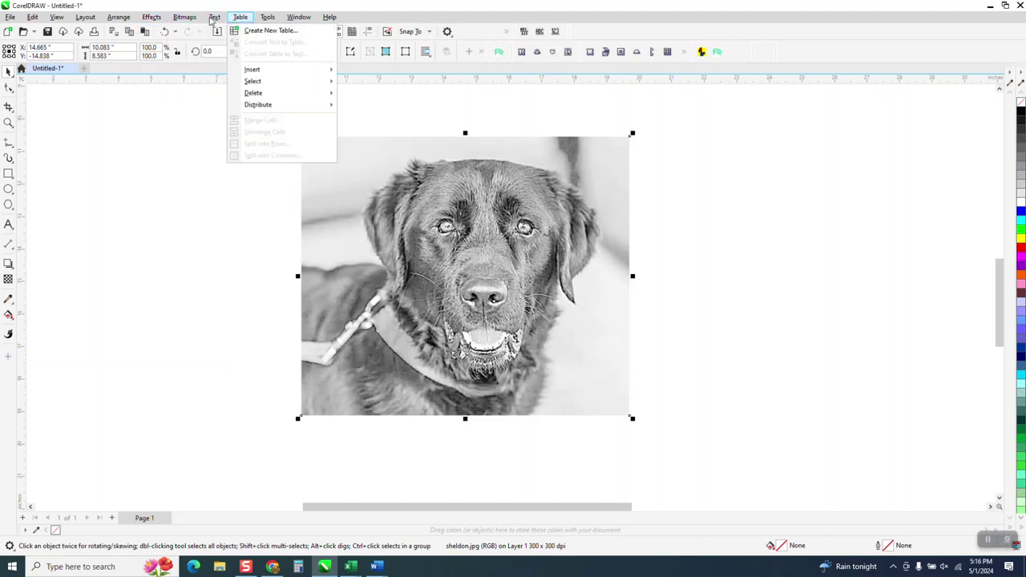
mouse_move(150, 22)
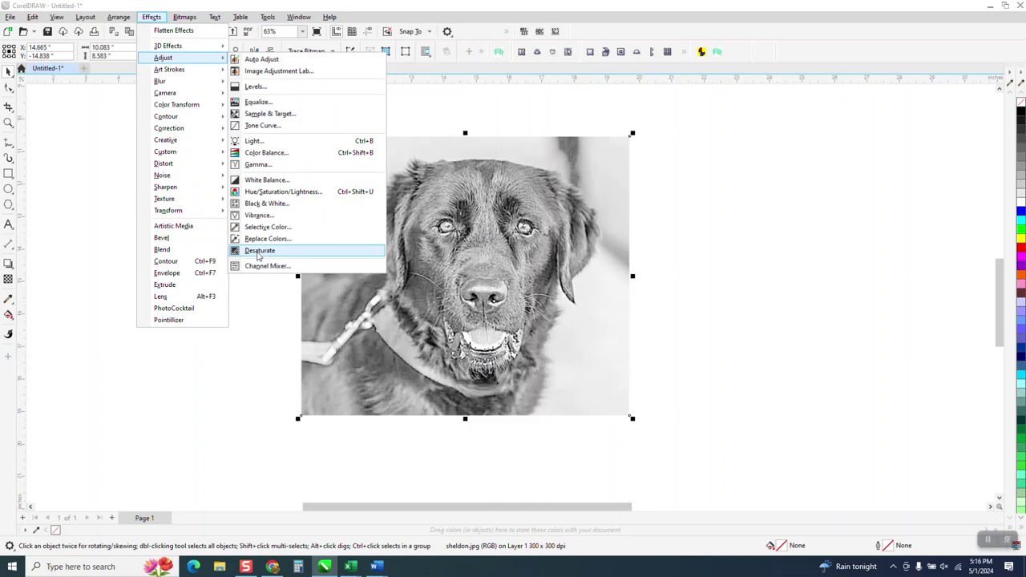
key(Escape)
key(Escape)
key(Escape)
click(483, 256)
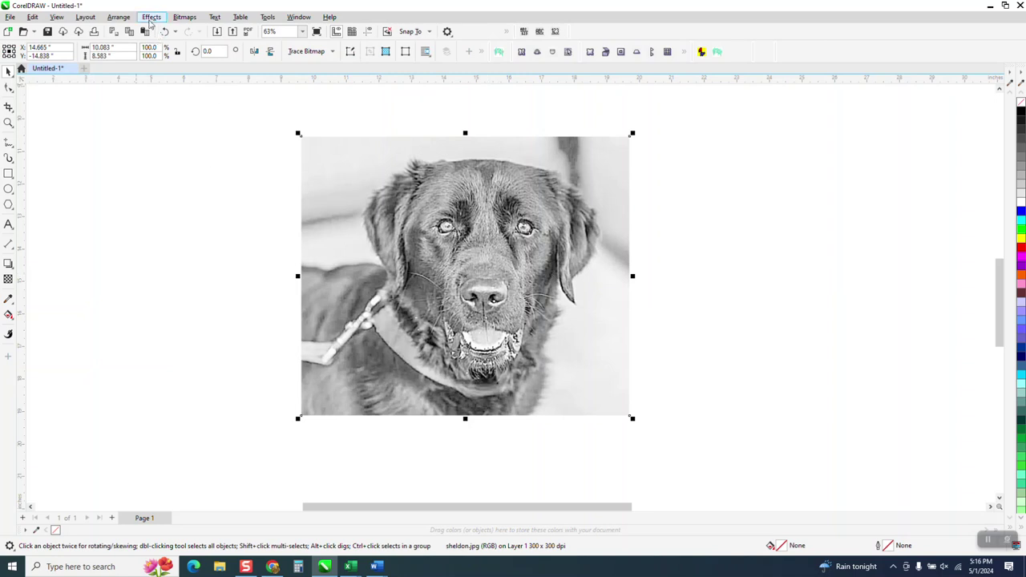
click(150, 18)
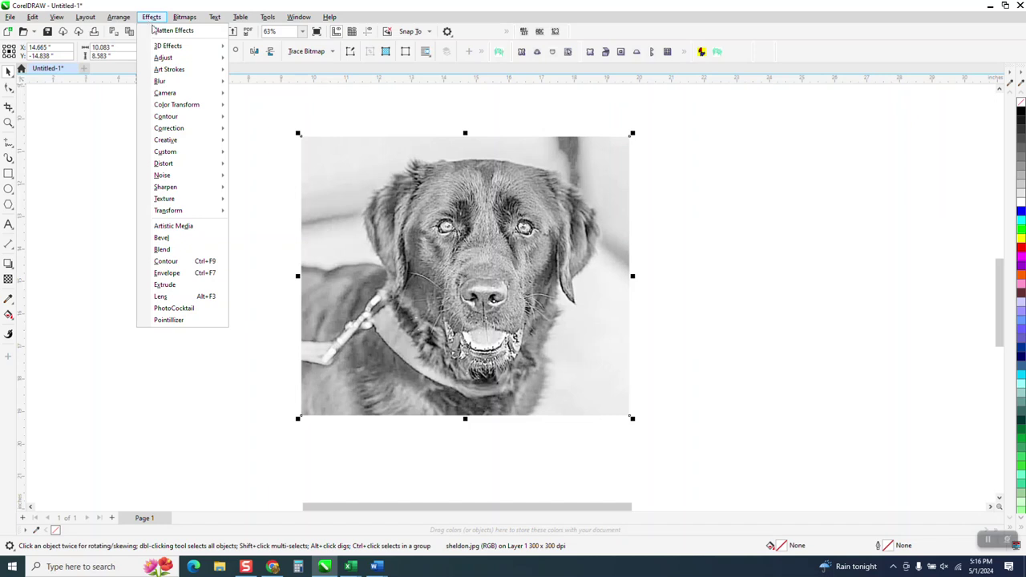
Step: Invert the photo's colours and move it toward the upper right of the page
mouse_move(205, 213)
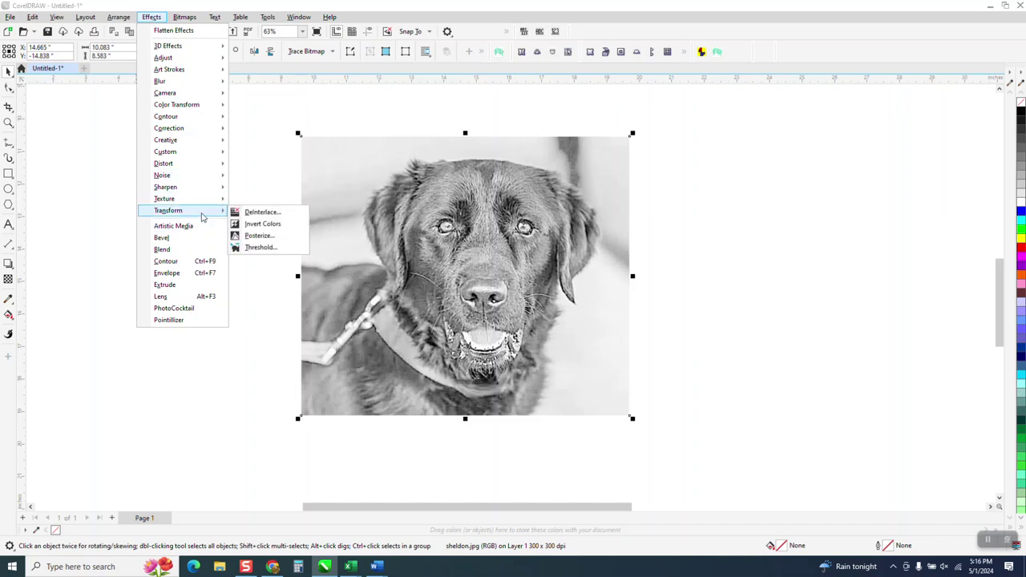
click(264, 223)
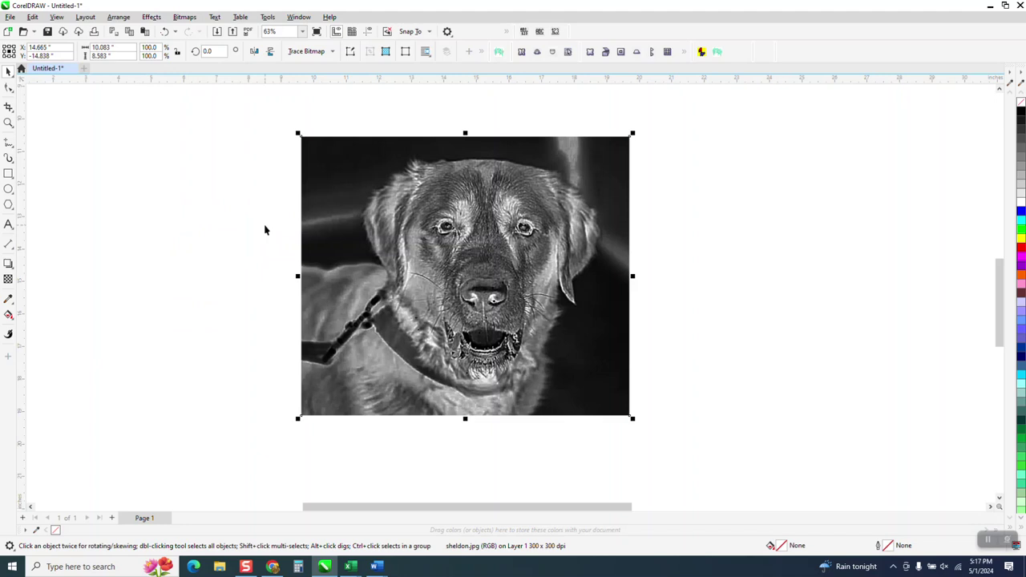
drag(450, 305, 686, 272)
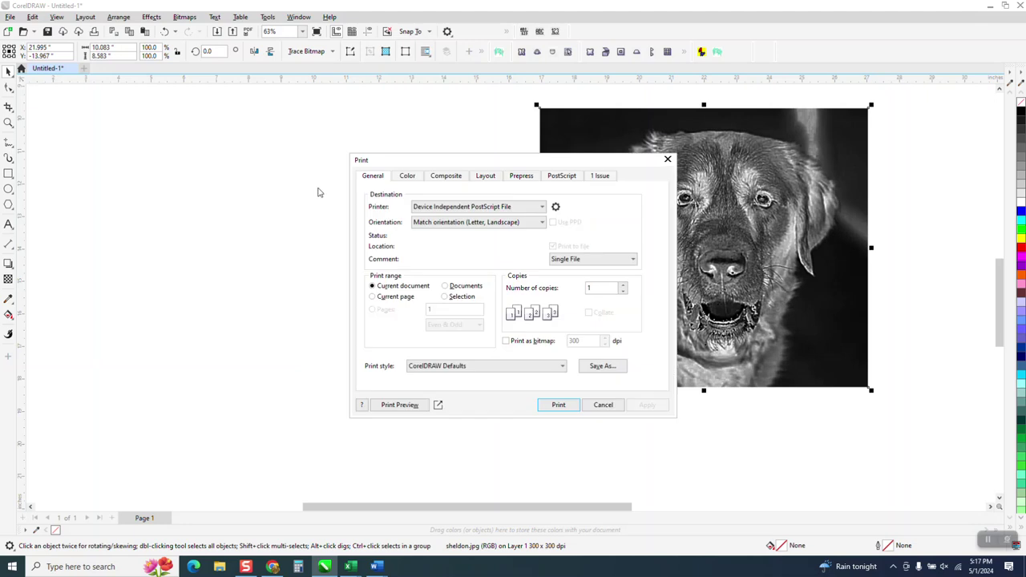
drag(555, 164, 329, 166)
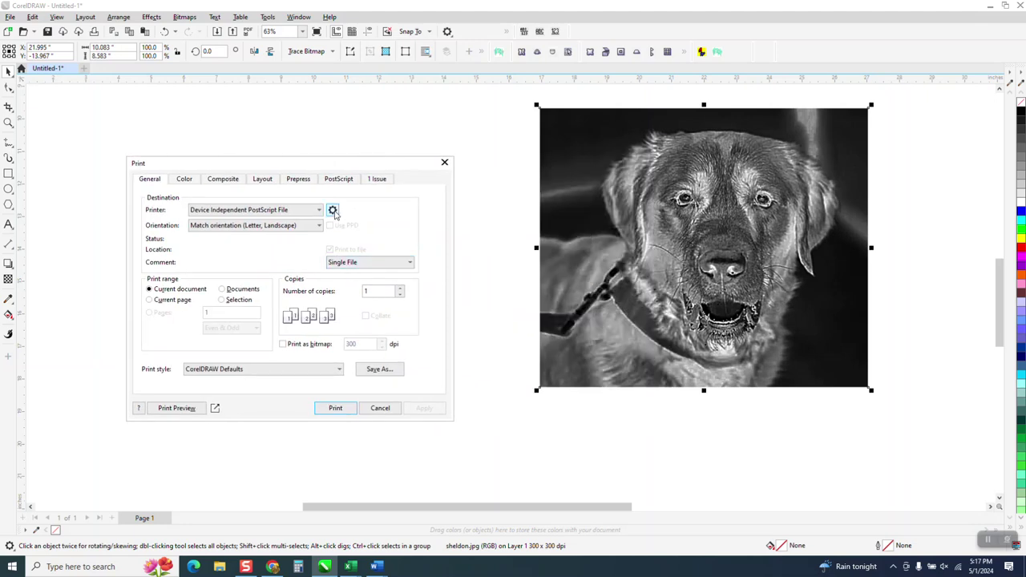
click(332, 210)
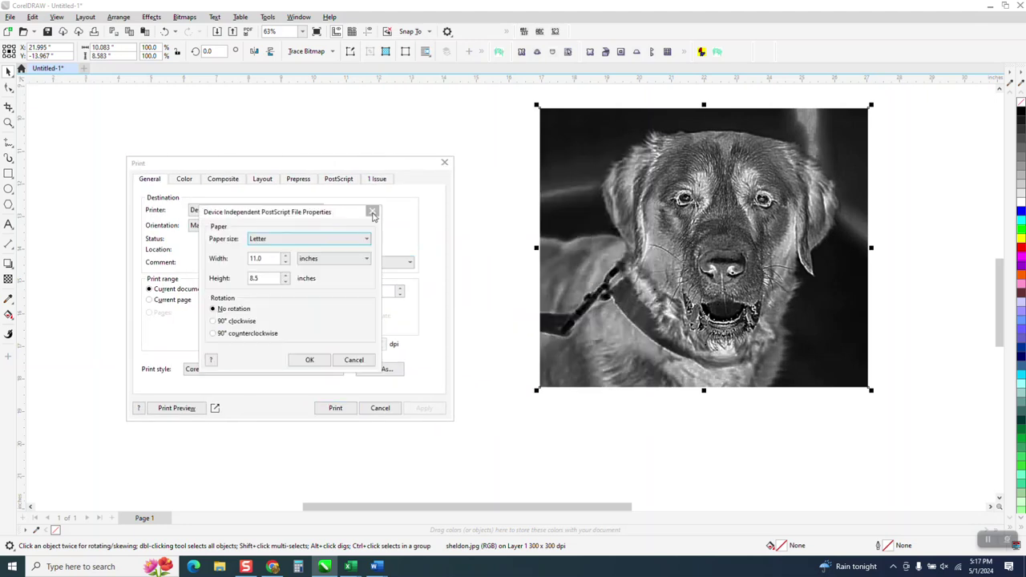
click(372, 211)
click(444, 162)
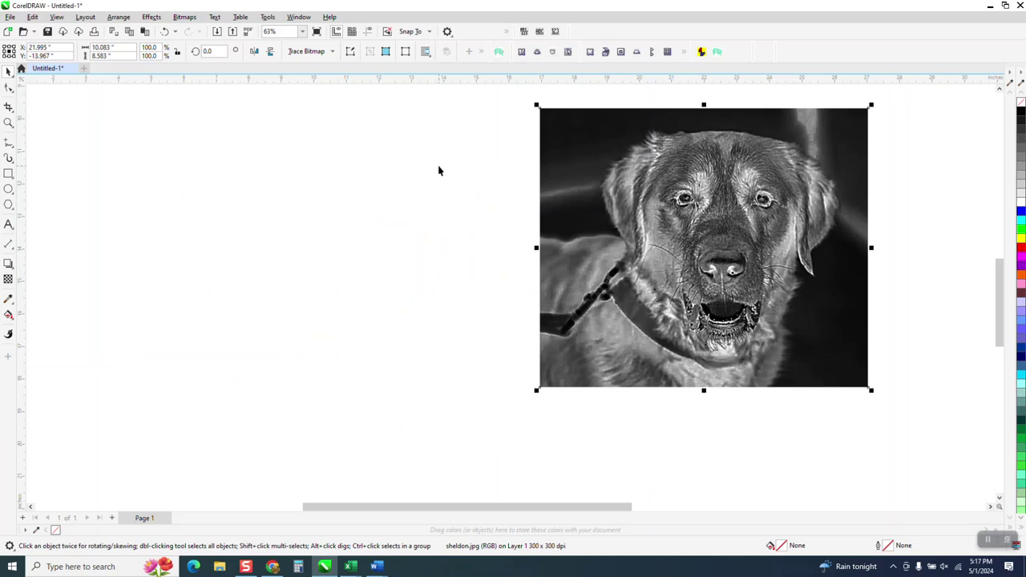